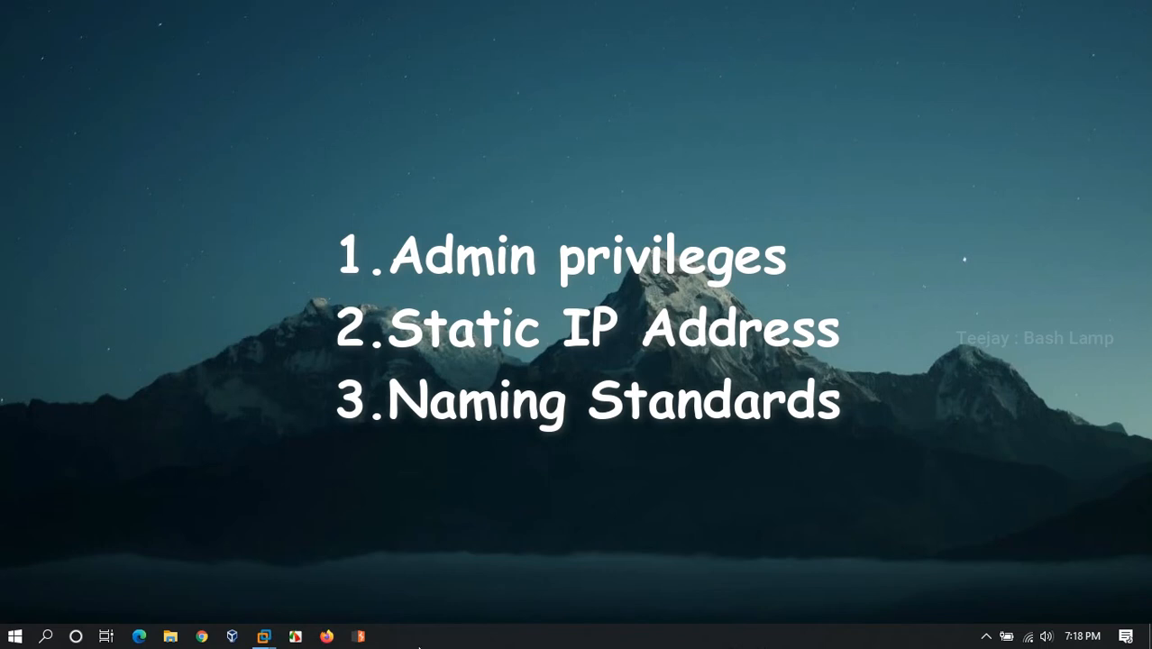
Switch to the Server 2019 virtual machine in VMware Workstation and display it in full screen
mouse_move(265, 636)
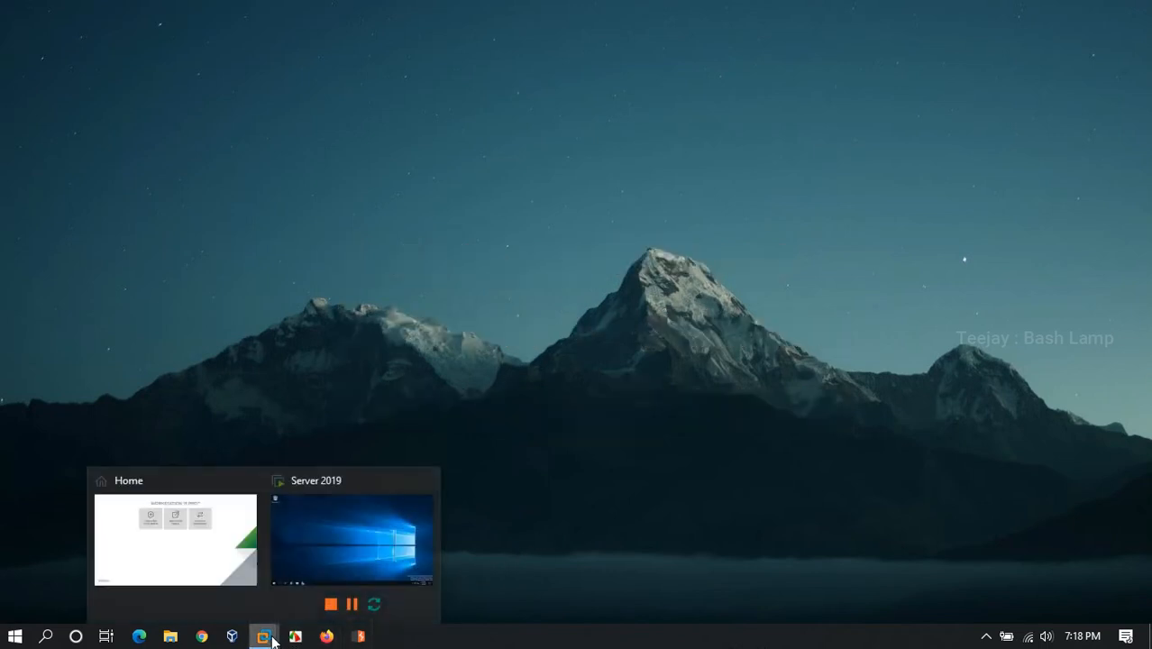
click(355, 523)
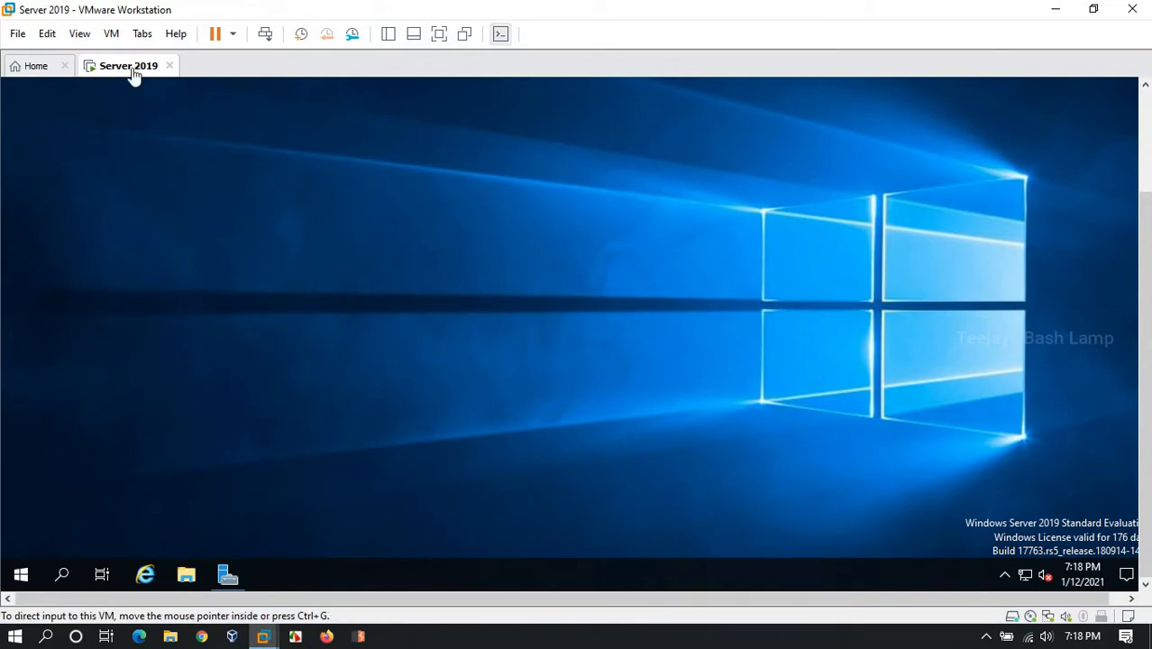
click(80, 33)
click(106, 56)
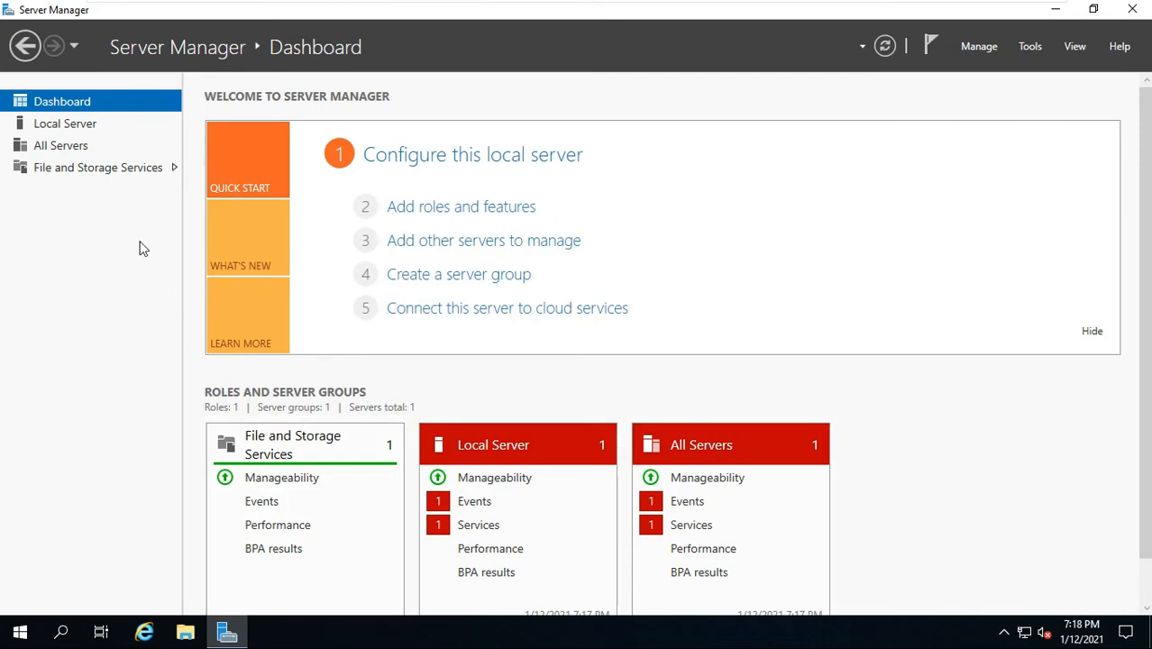
Open the IPv4 properties of the local server's Ethernet0 adapter to check its static IP and DNS settings
click(72, 128)
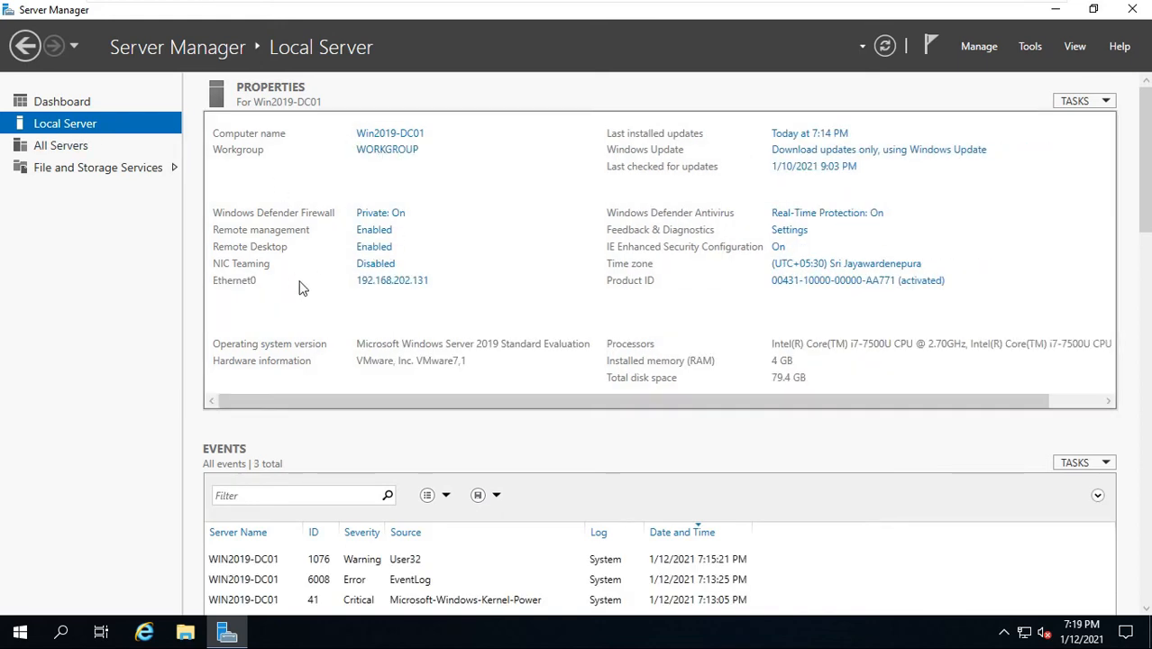
click(386, 287)
right_click(283, 180)
click(334, 338)
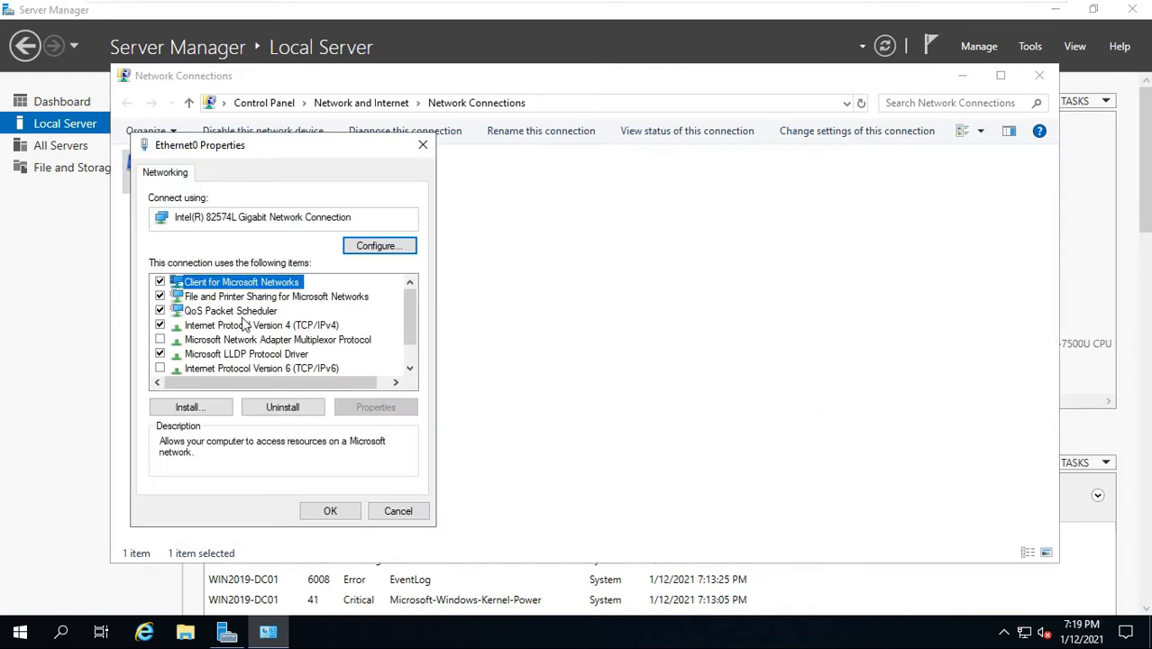
click(251, 327)
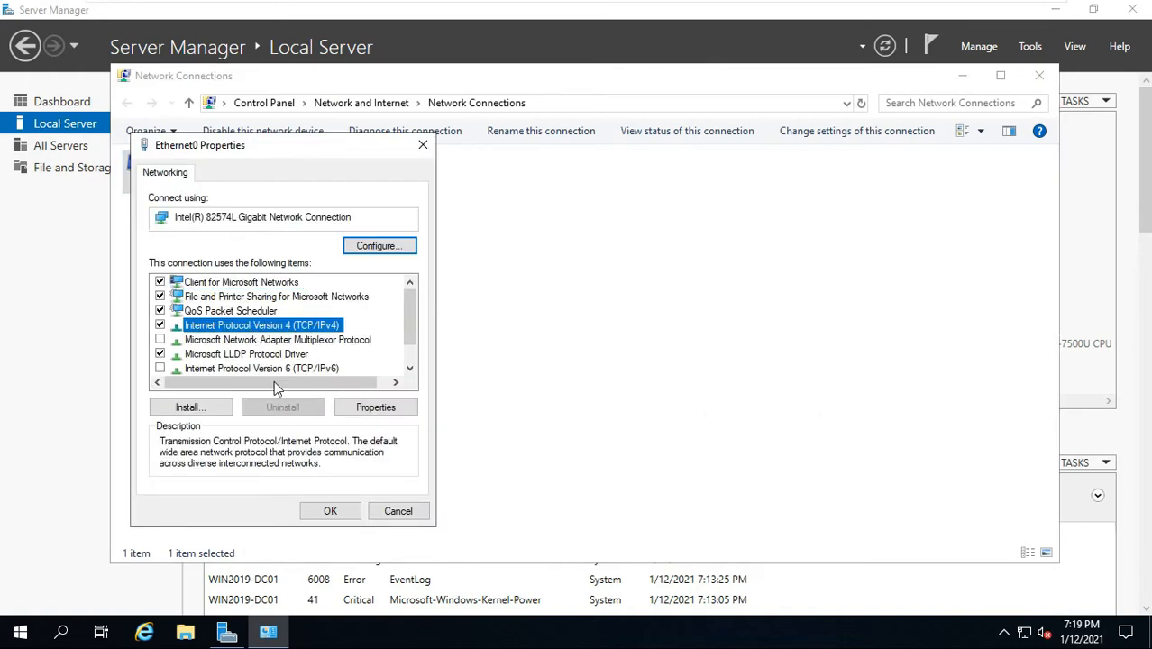
click(365, 407)
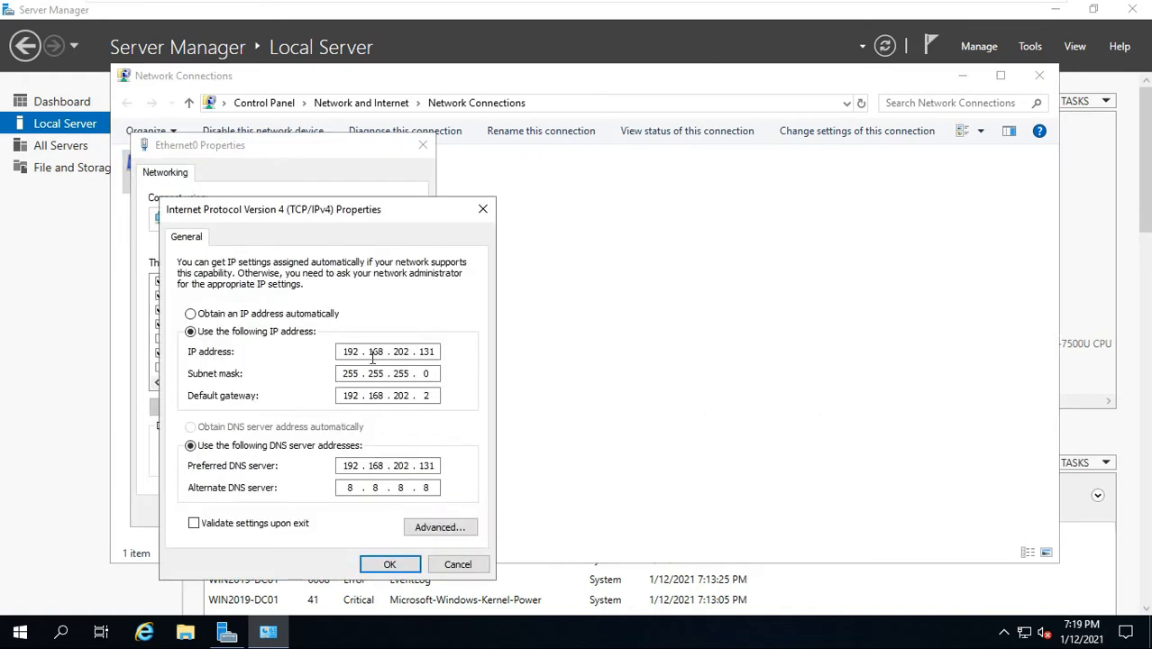
drag(363, 210, 619, 177)
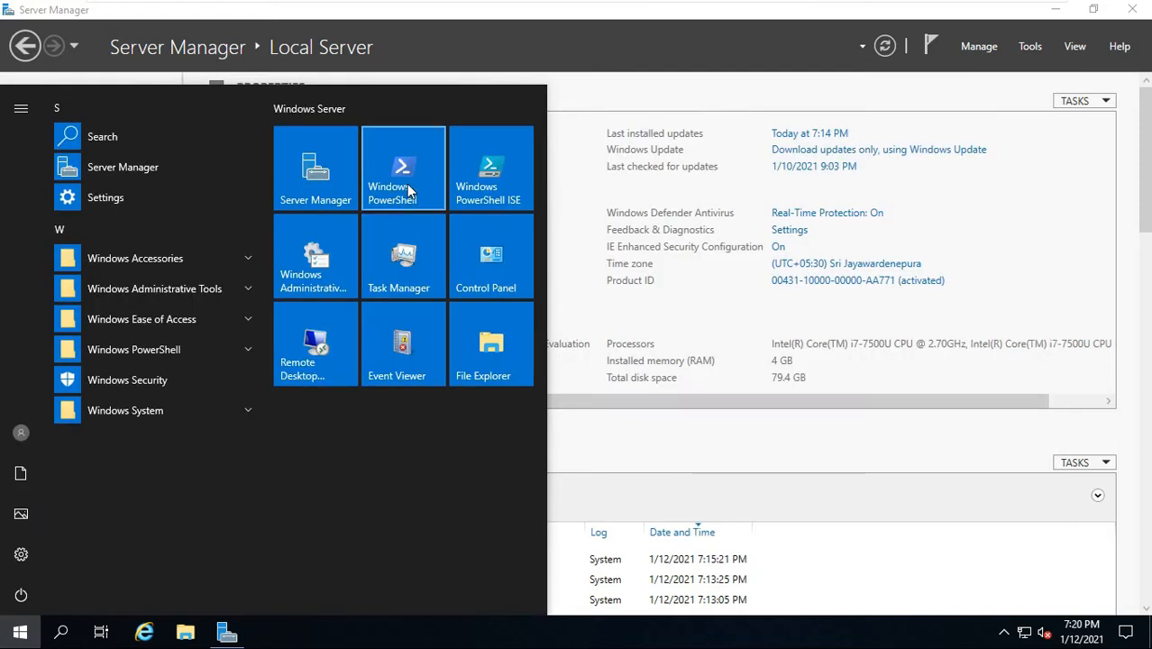
Open Windows PowerShell, clear the console and run whoami to check which account is signed in
click(406, 191)
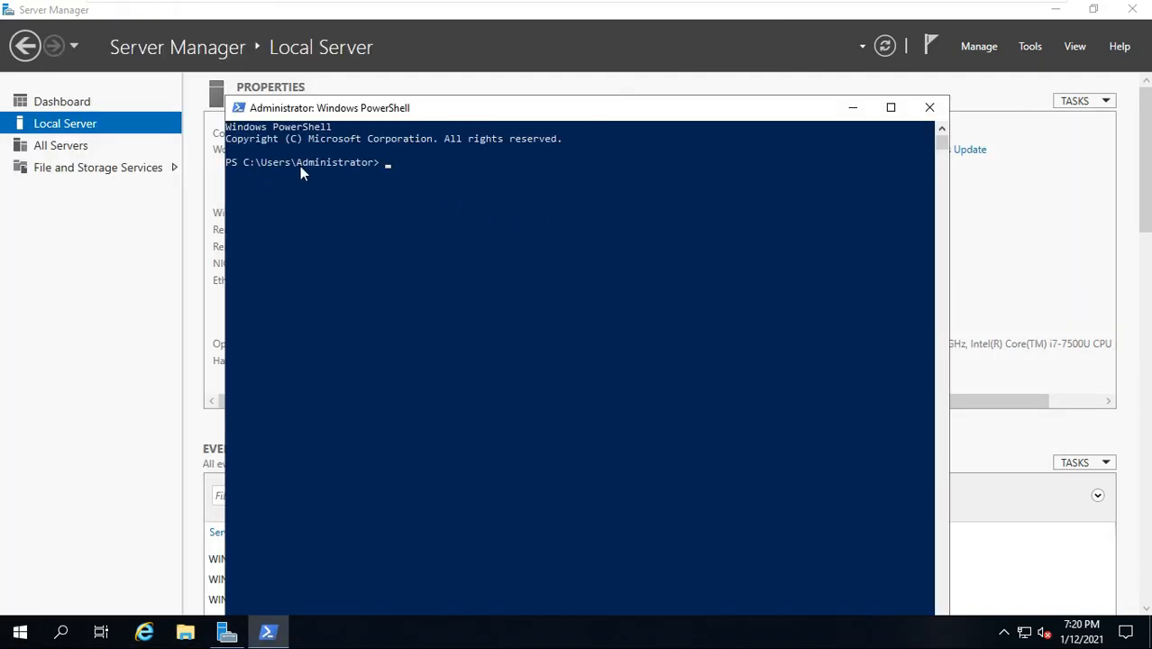
drag(310, 164, 384, 167)
click(394, 187)
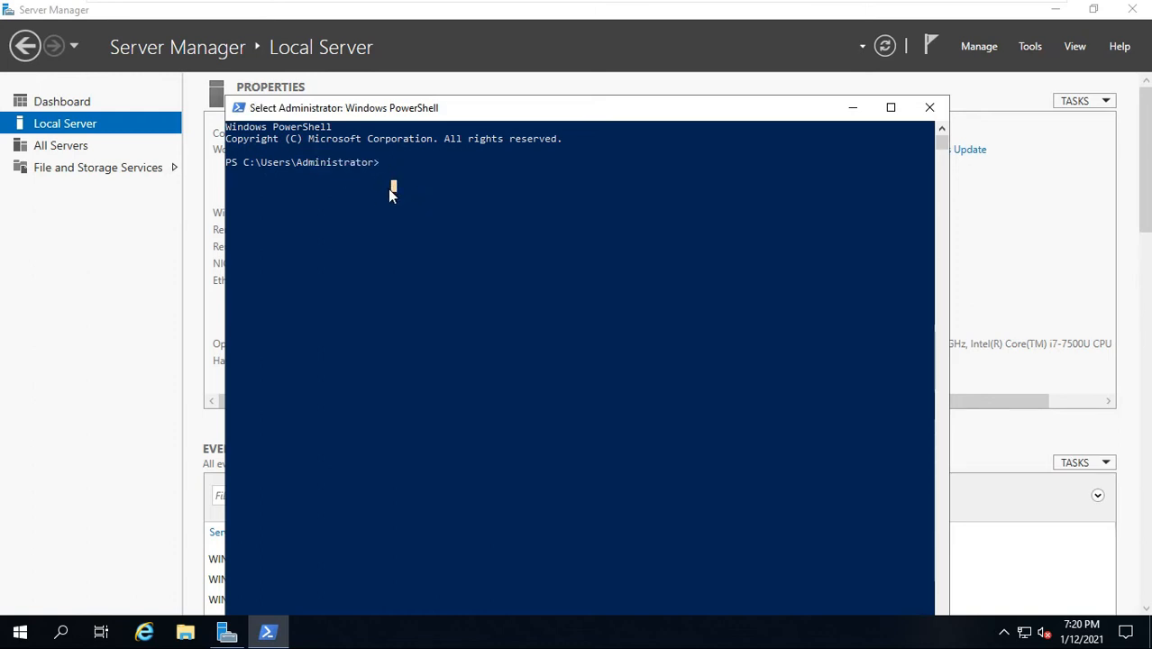
text(cls)
key(Return)
text(whoami)
key(Return)
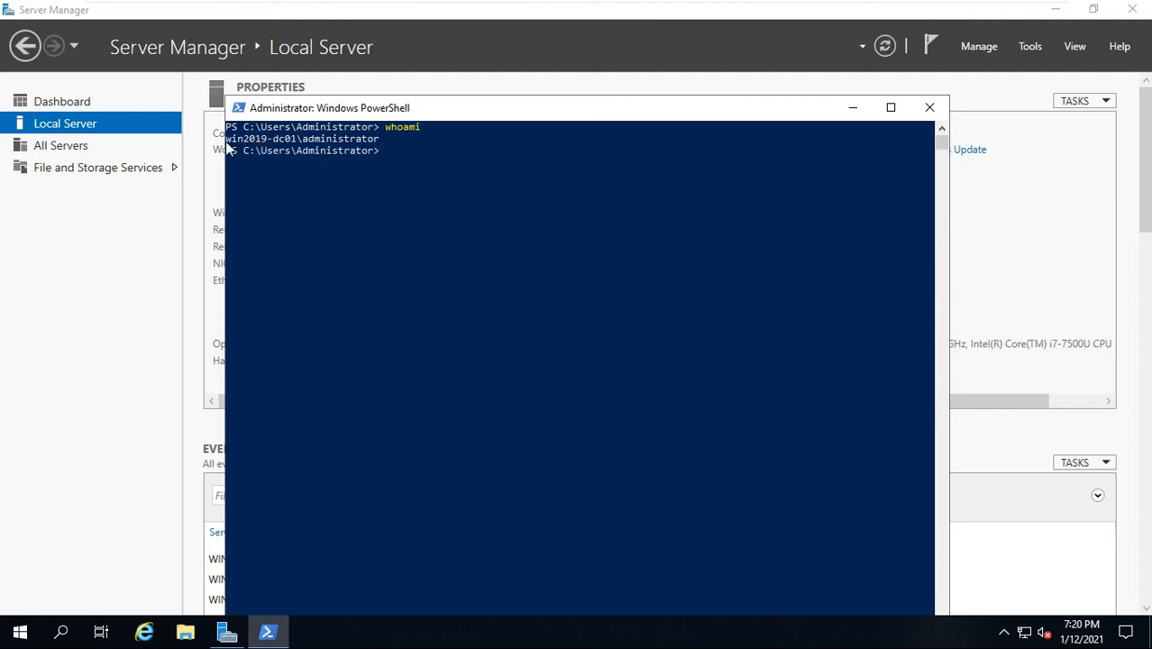
drag(227, 138, 376, 142)
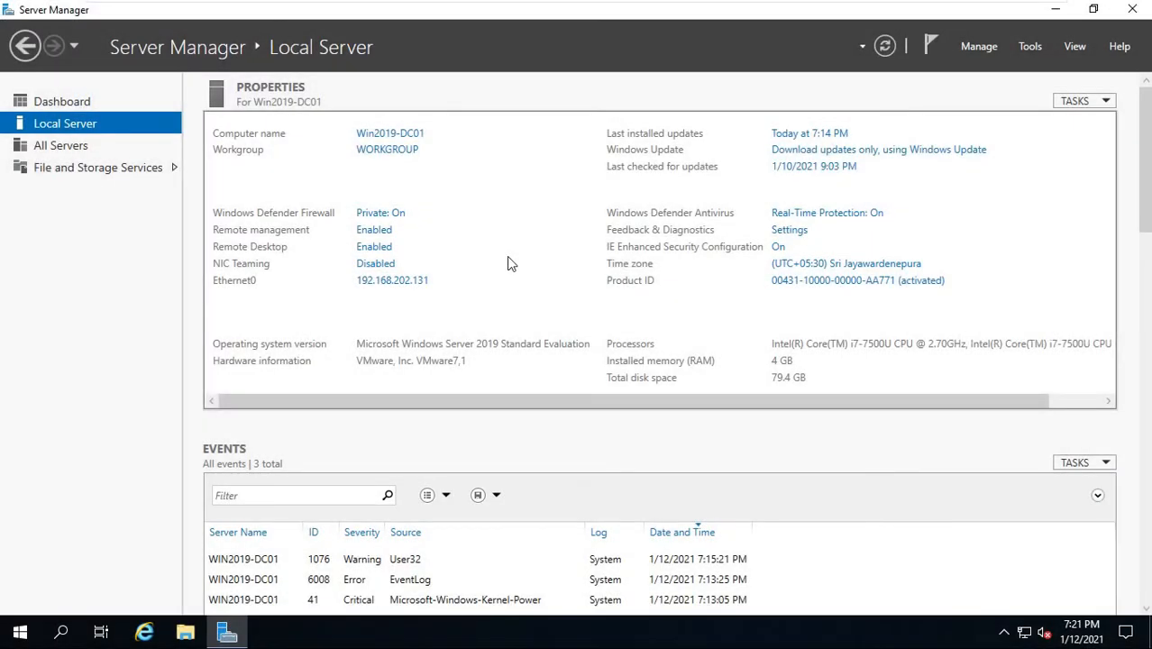
Start the Add Roles and Features Wizard for a role-based installation on Win2019-DC01 and advance to the server roles selection
click(979, 46)
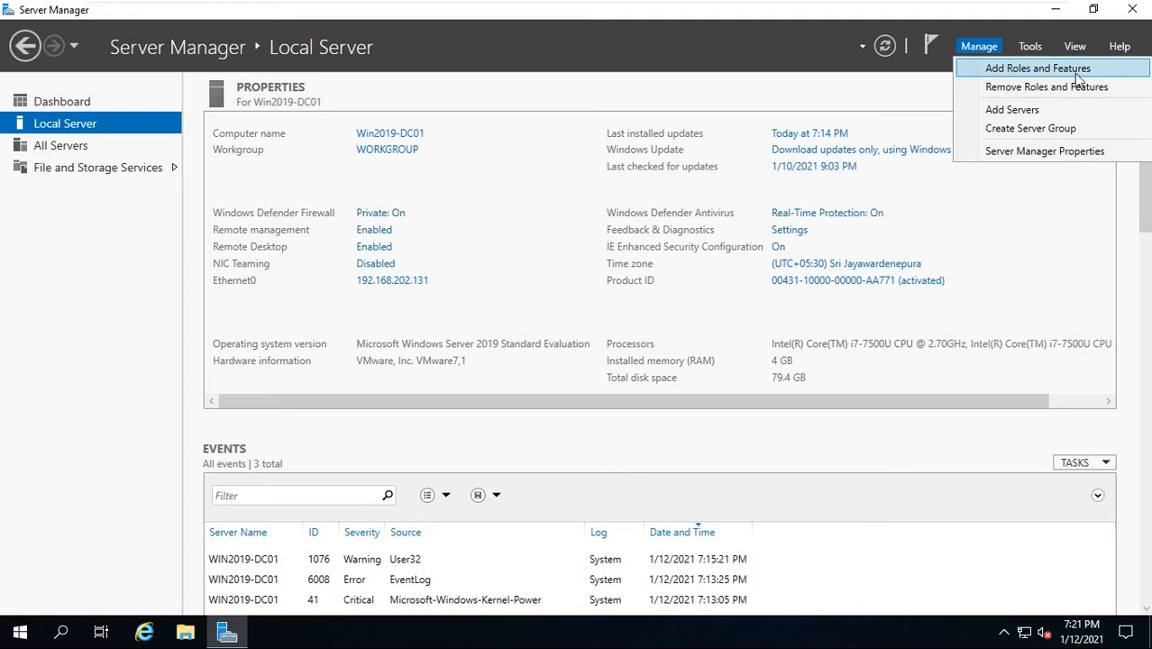
click(1041, 75)
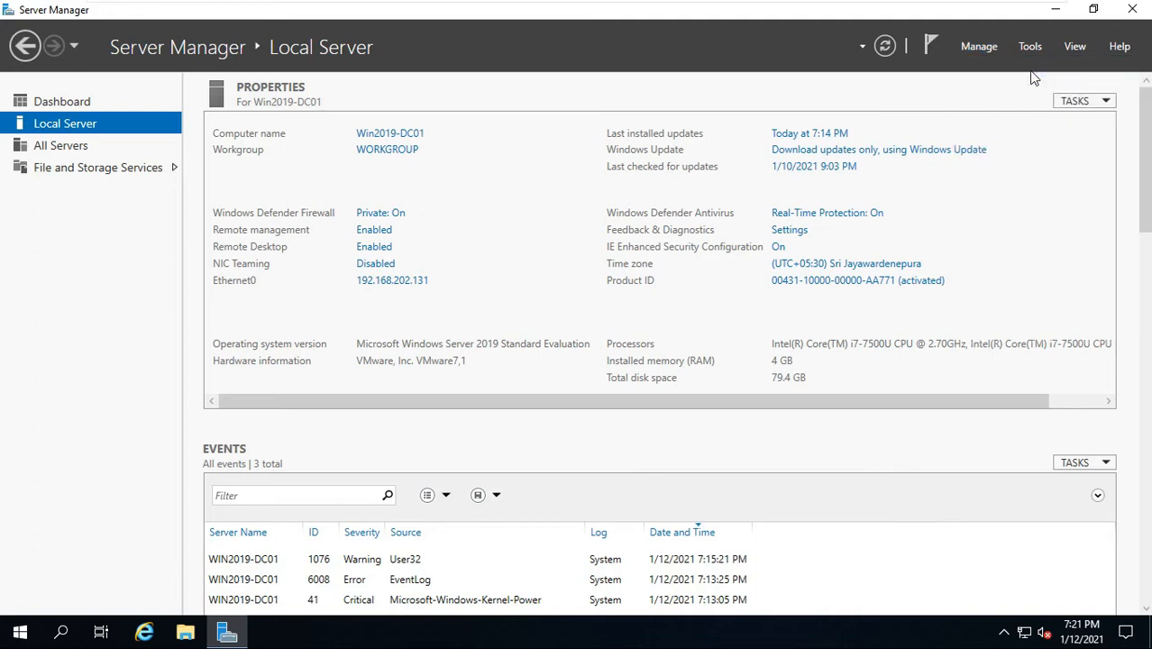
drag(492, 80, 600, 112)
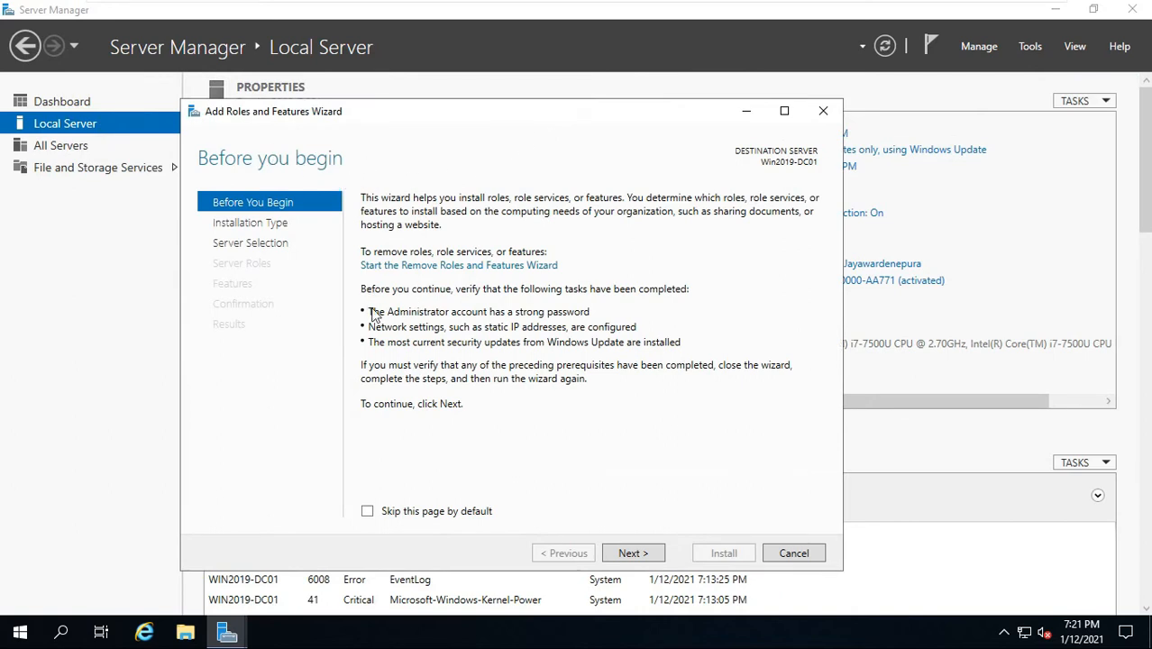
click(636, 553)
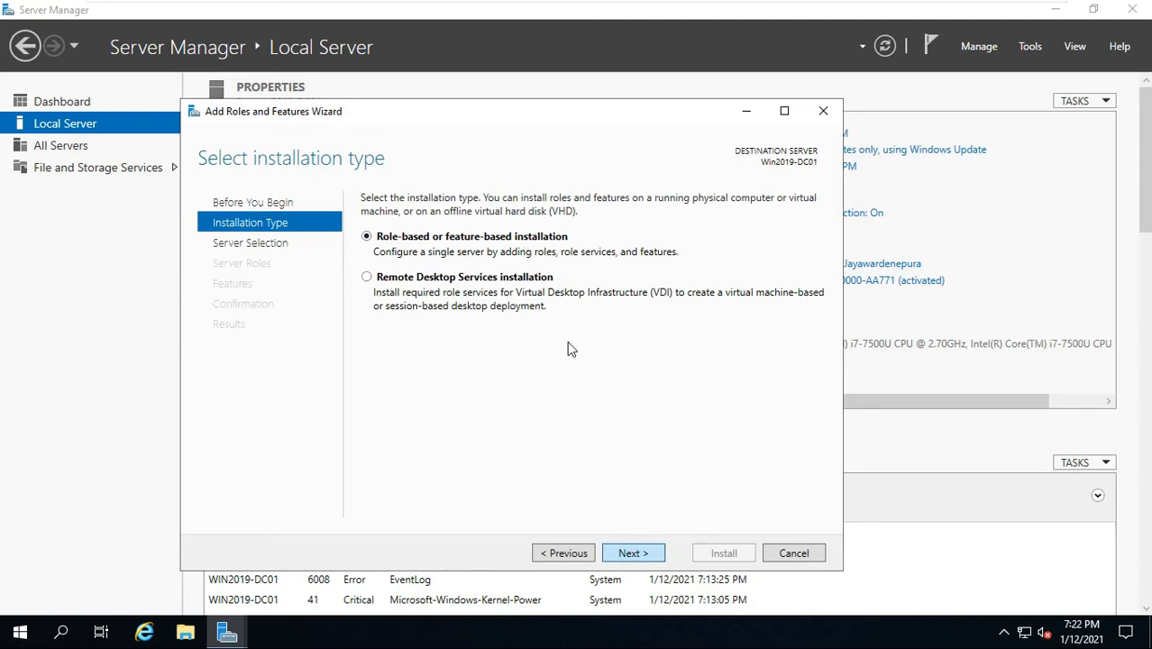
key(Return)
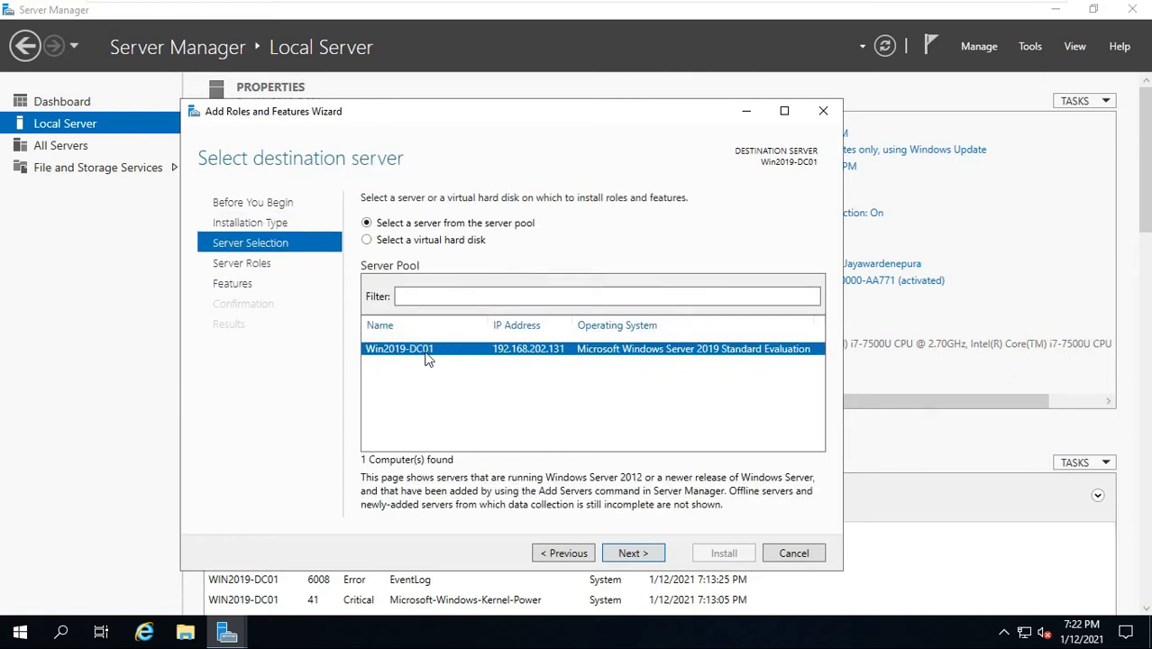
key(Return)
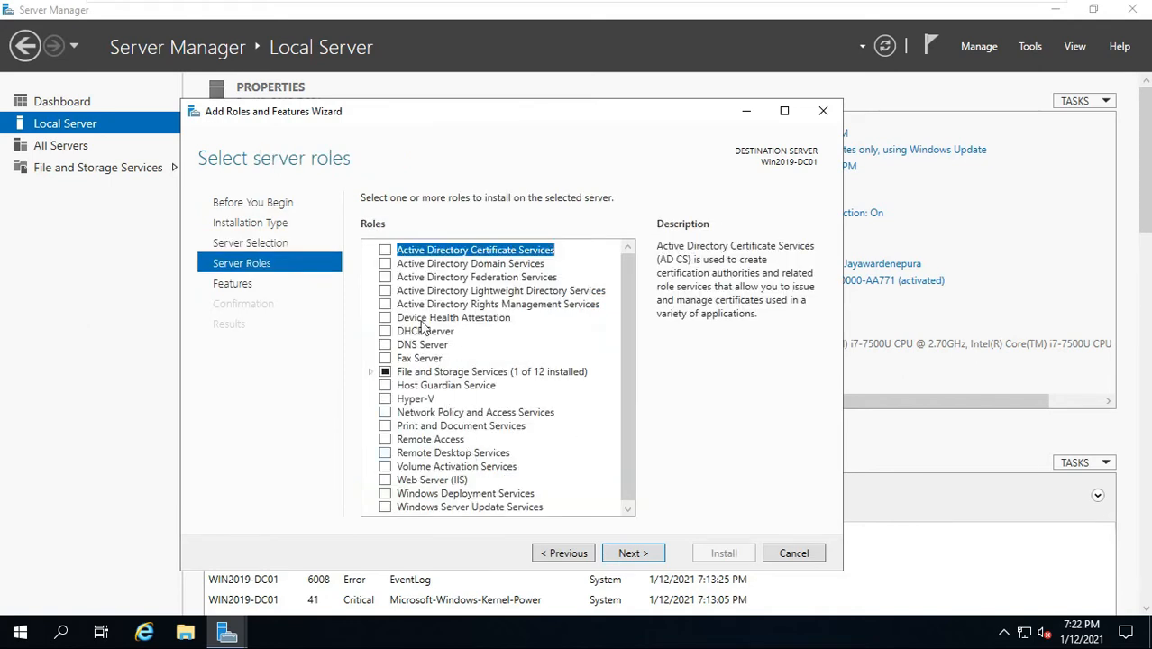
Select the Active Directory Domain Services and DNS Server roles, adding their required features and management tools
click(410, 266)
click(386, 265)
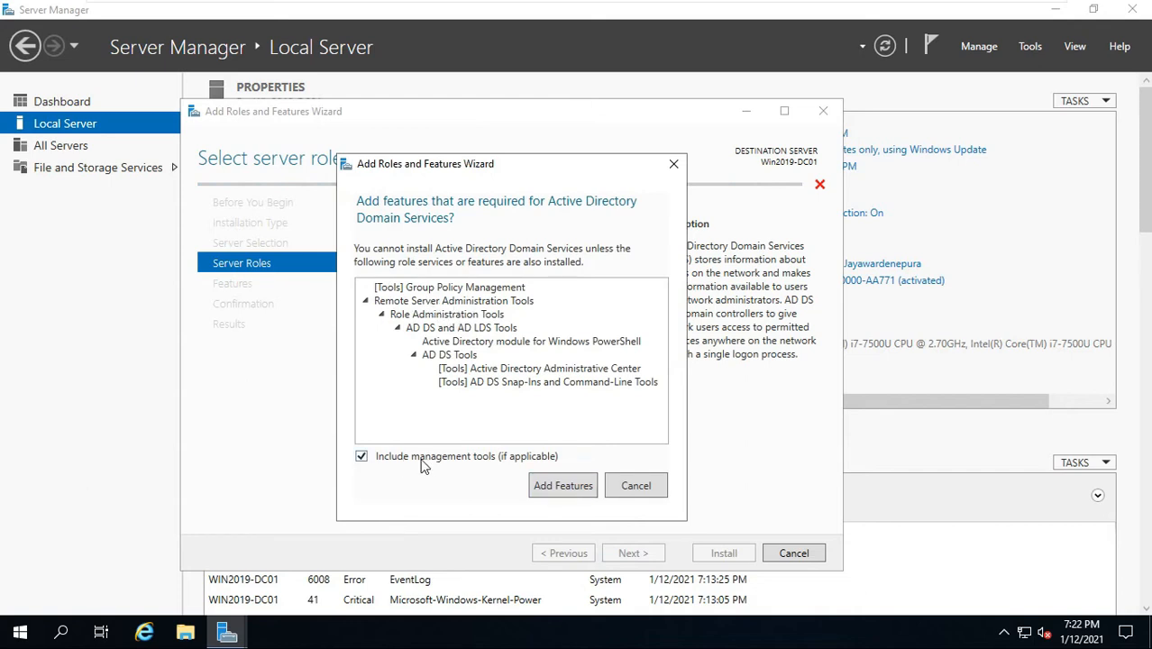
click(551, 487)
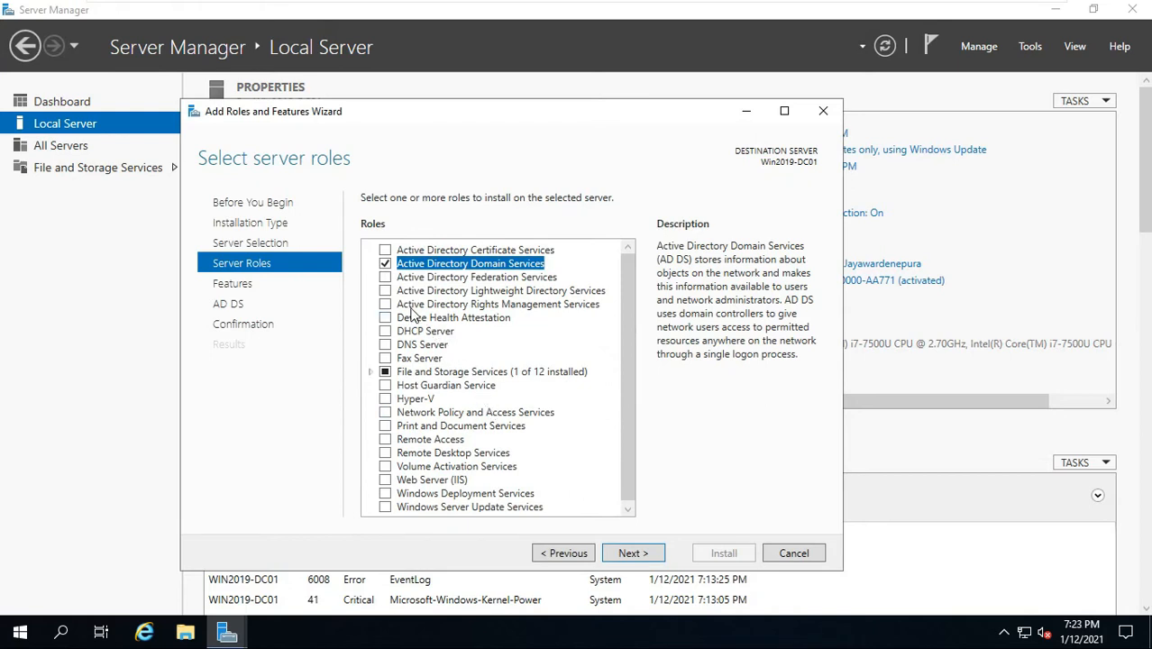
click(414, 350)
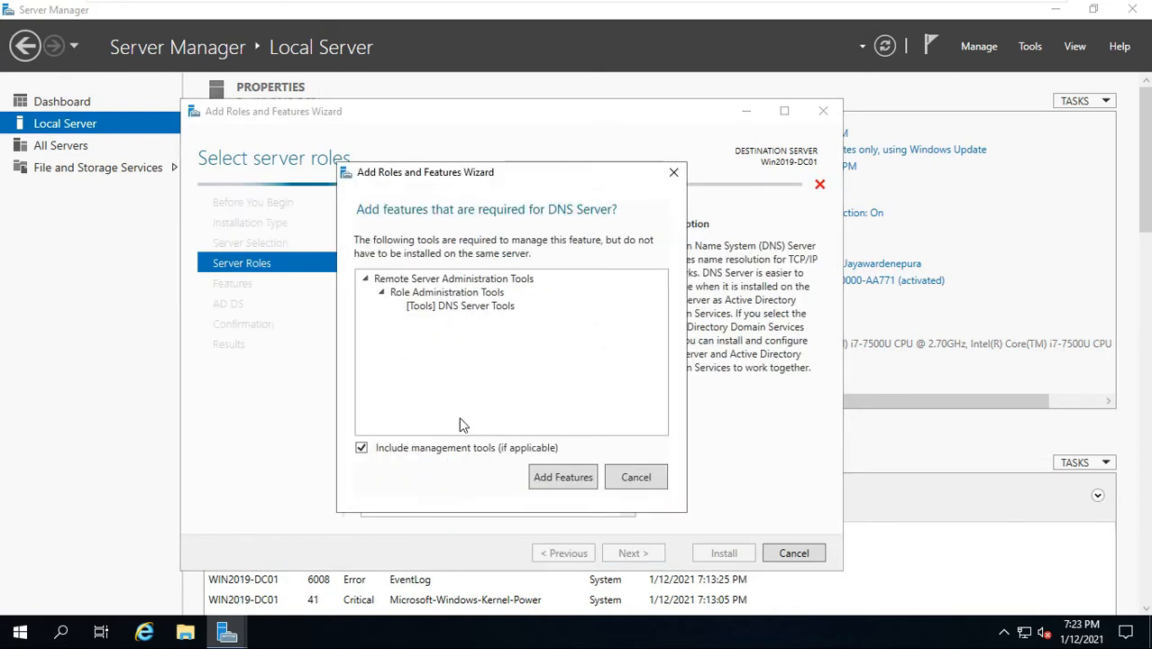
click(547, 475)
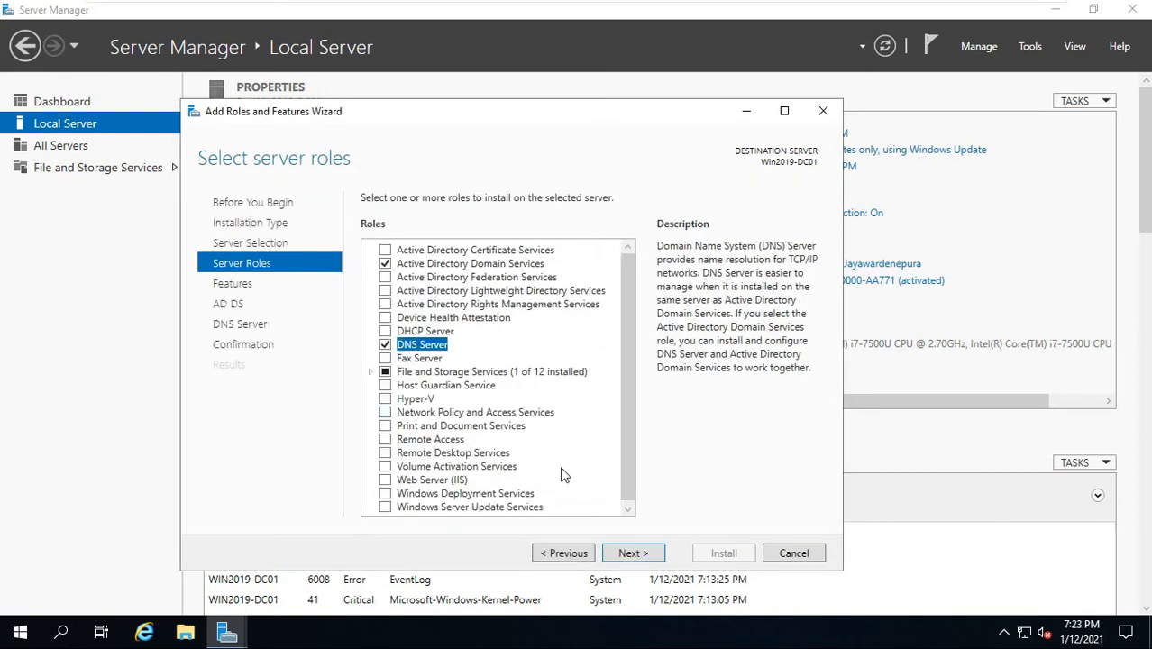
Accept the remaining wizard defaults, install the selected roles and close the wizard
click(632, 553)
click(633, 553)
click(632, 553)
click(632, 553)
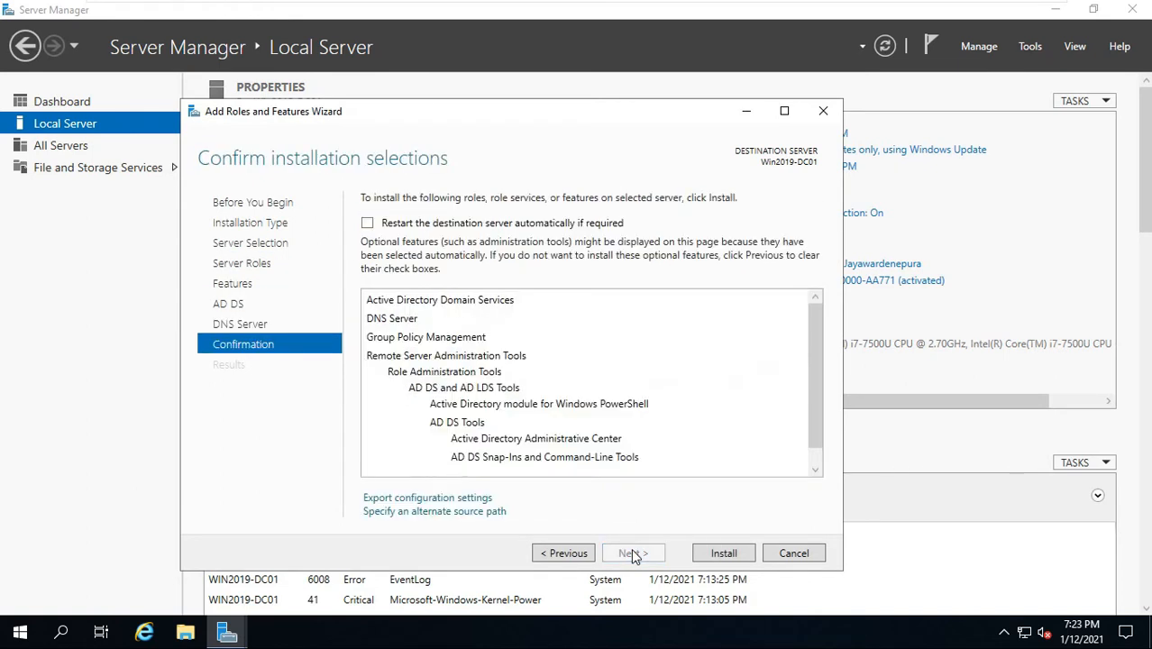
click(726, 554)
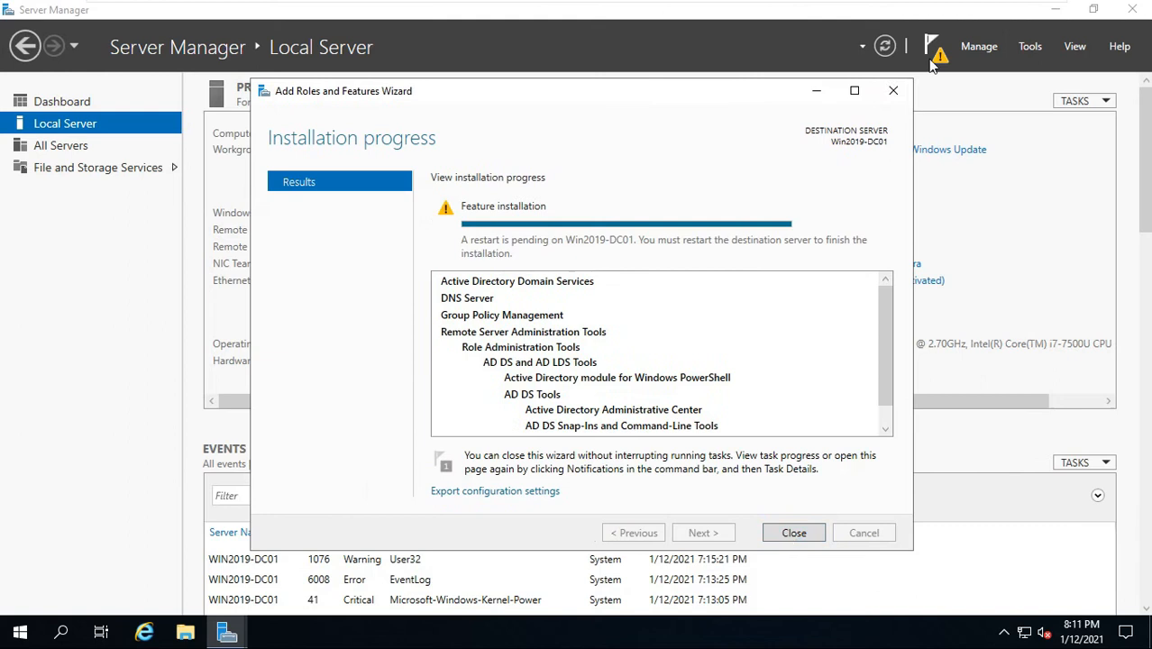
click(794, 532)
Restart the server with the reason Other (Unplanned) to complete the role installation
click(19, 633)
click(21, 594)
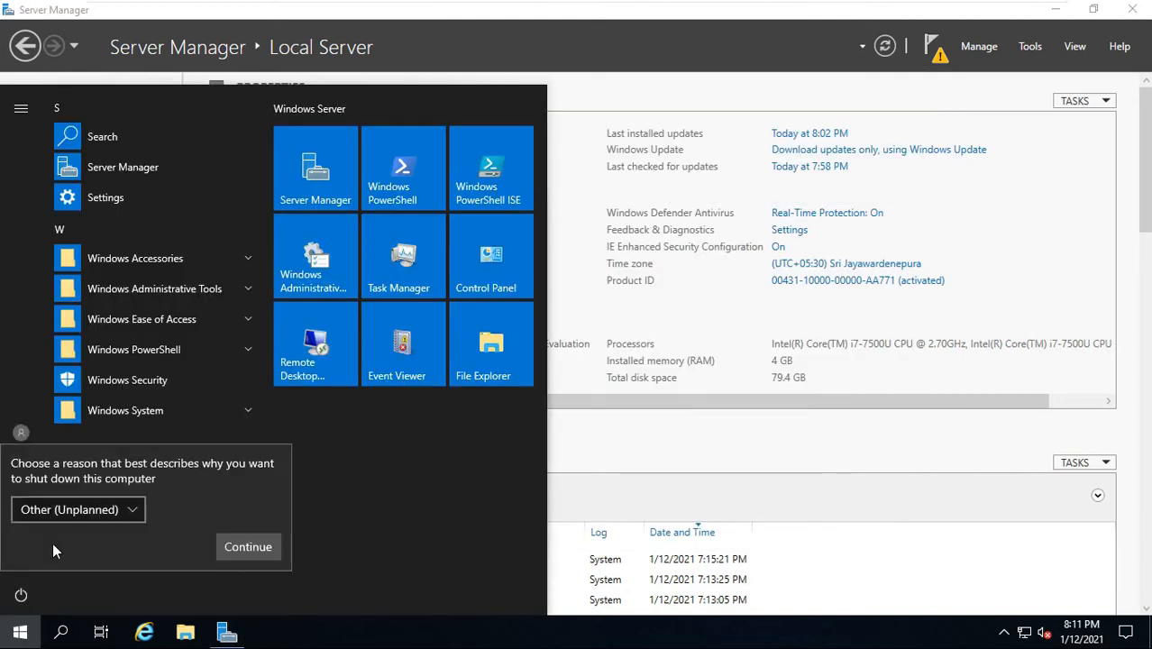
click(45, 546)
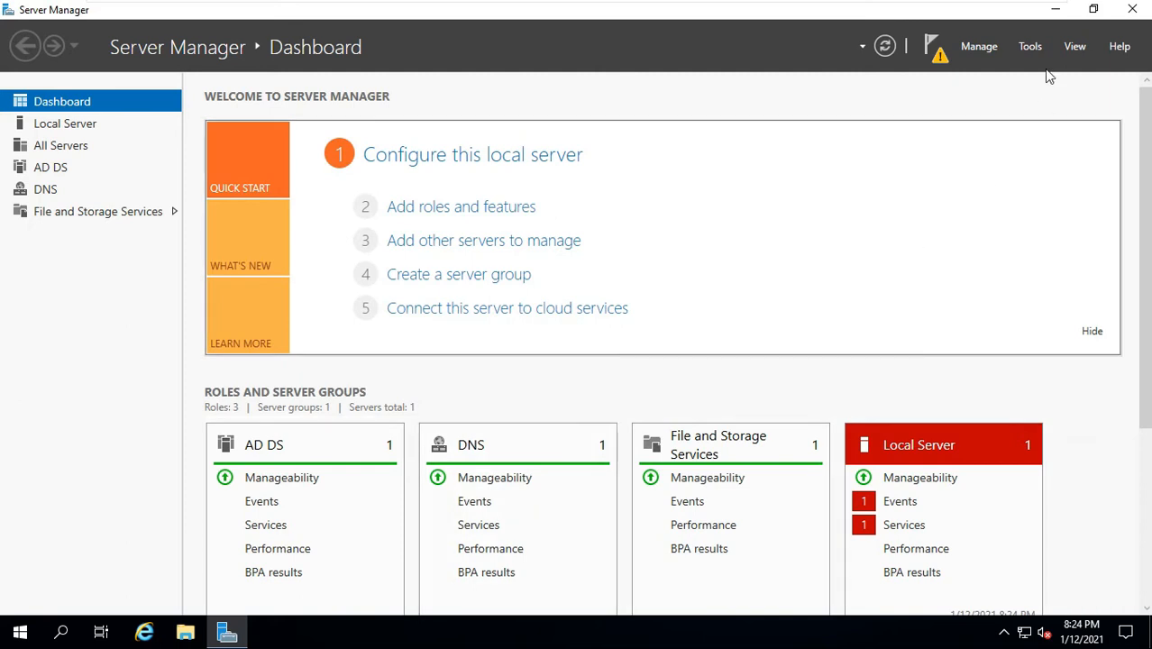
click(1031, 48)
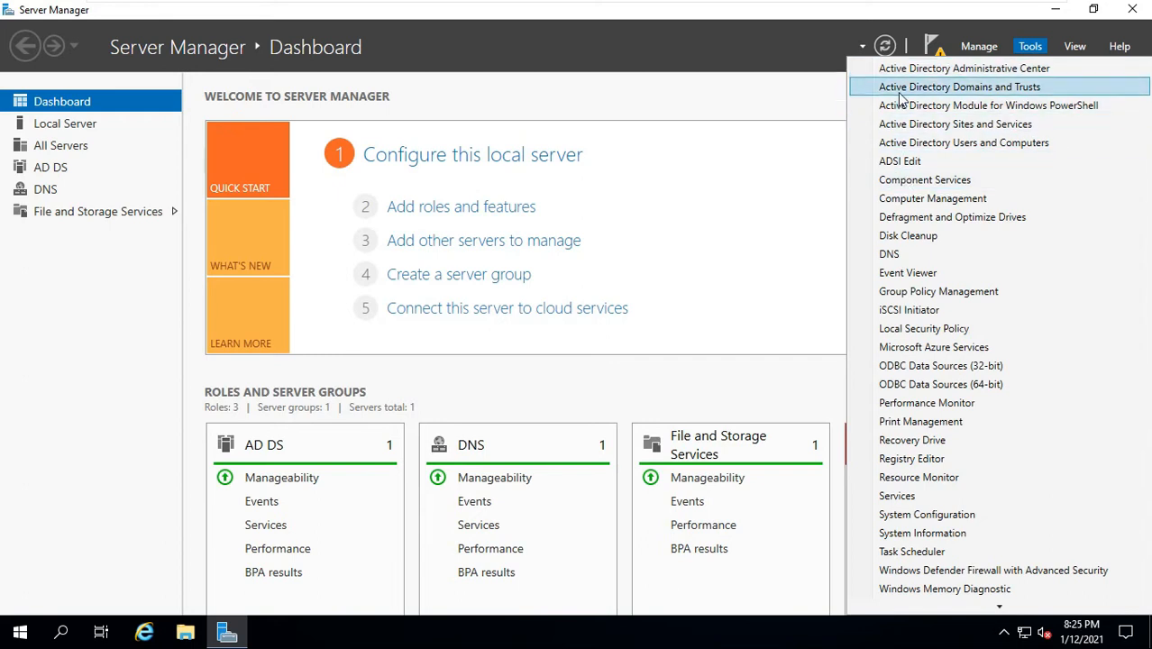
click(817, 69)
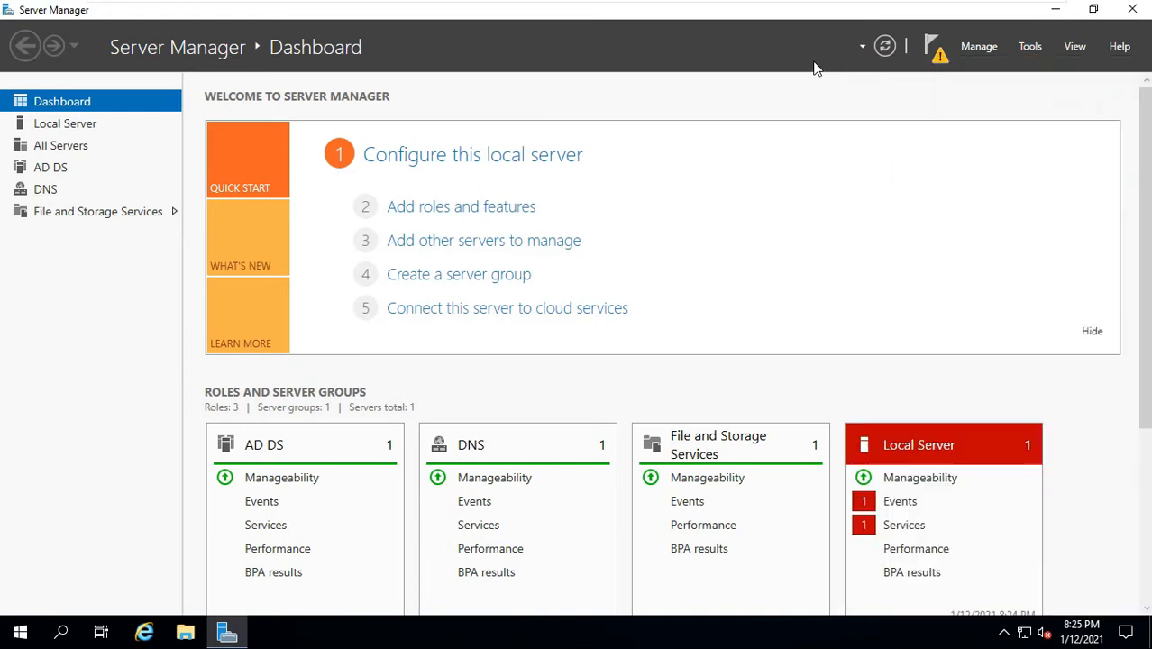
Start promoting the server to a domain controller by adding a new forest with the root domain name bashlamp.local
click(932, 51)
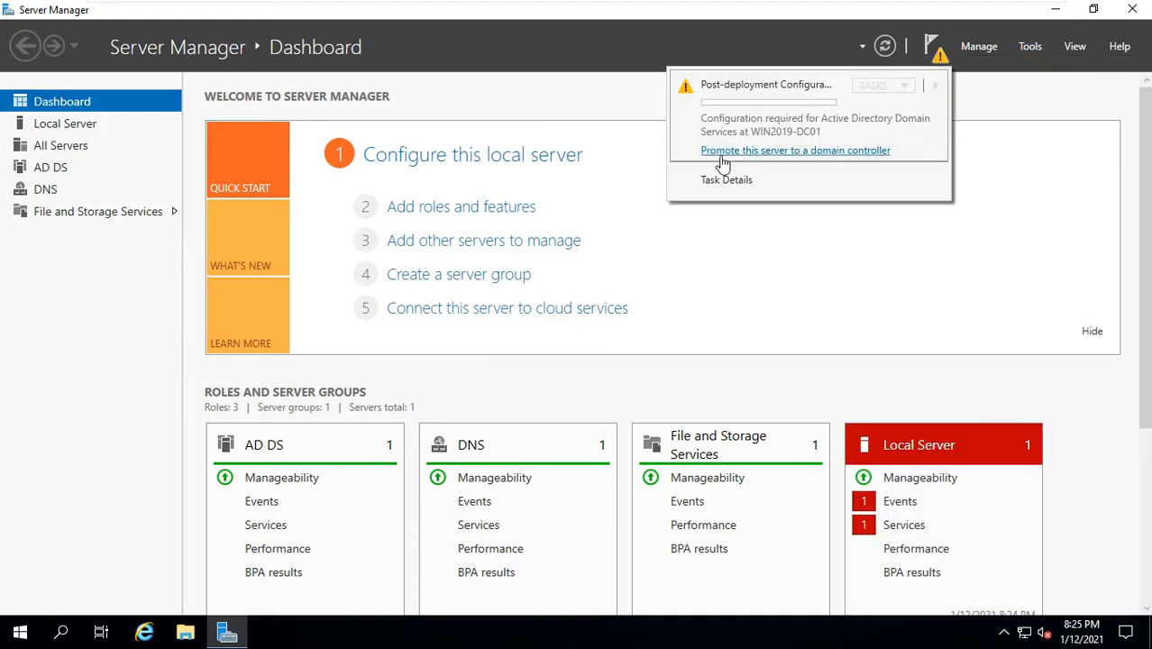
click(805, 151)
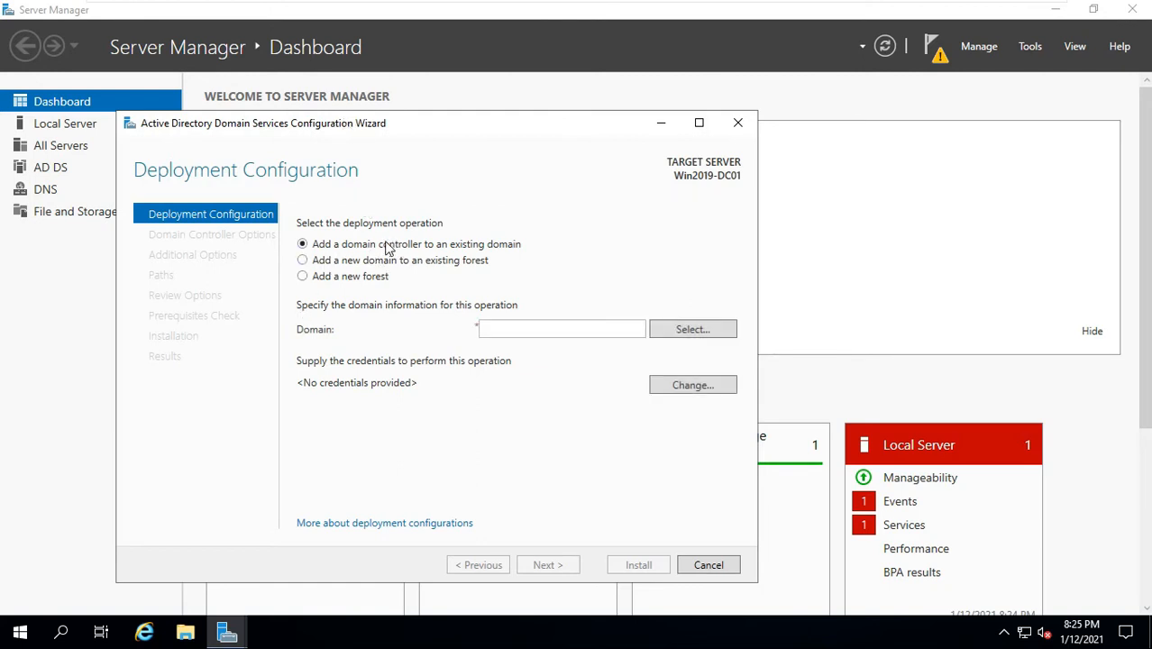
click(344, 261)
click(302, 276)
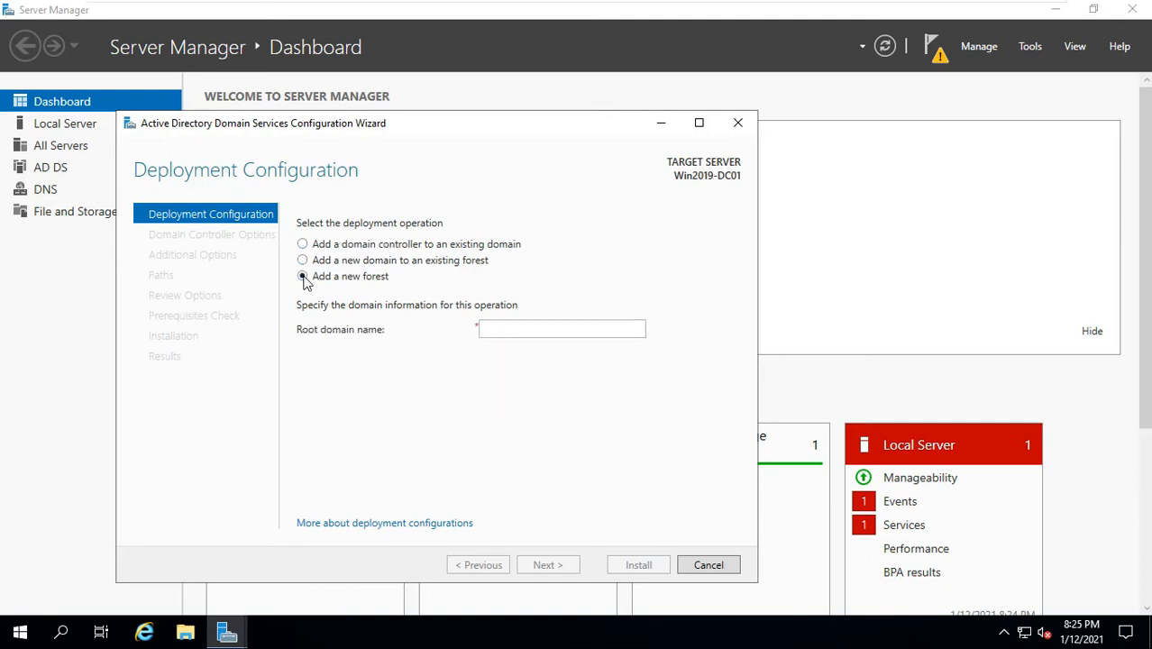
click(512, 329)
text(bashlamp.local)
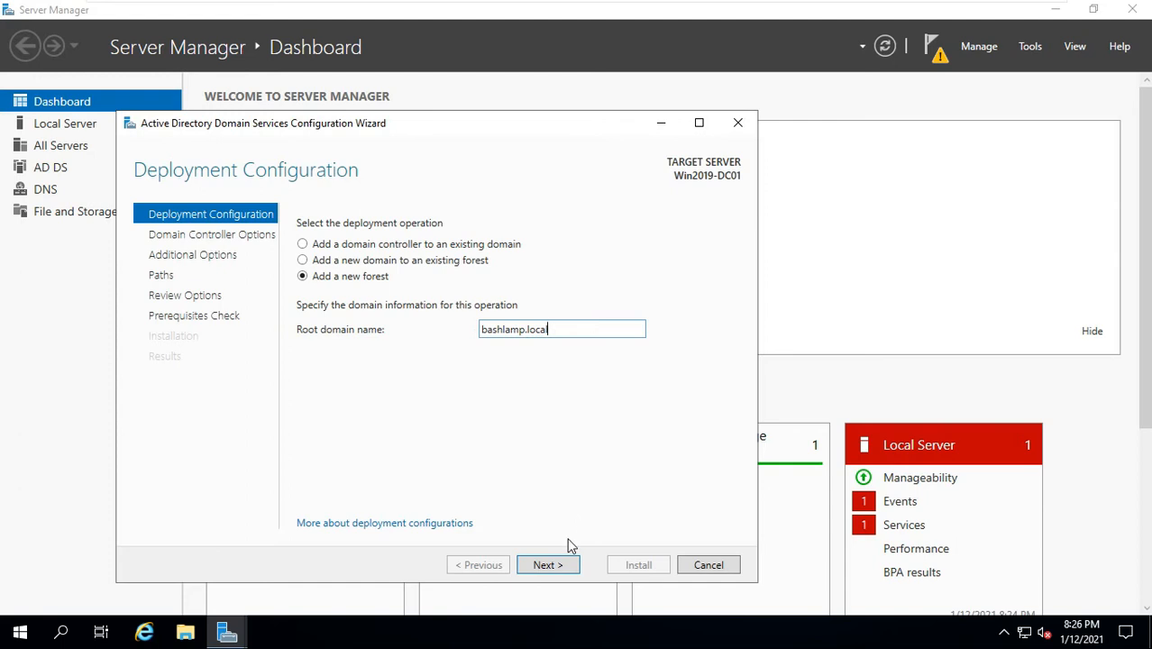
click(560, 566)
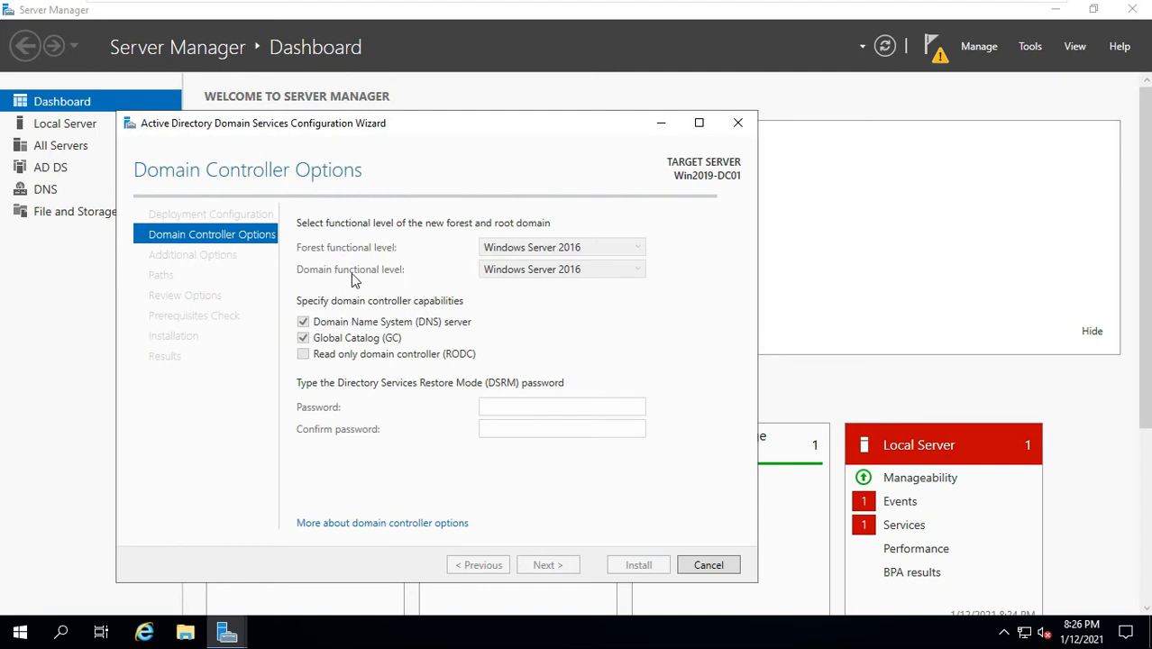
Review the available forest functional levels and keep Windows Server 2016
click(515, 253)
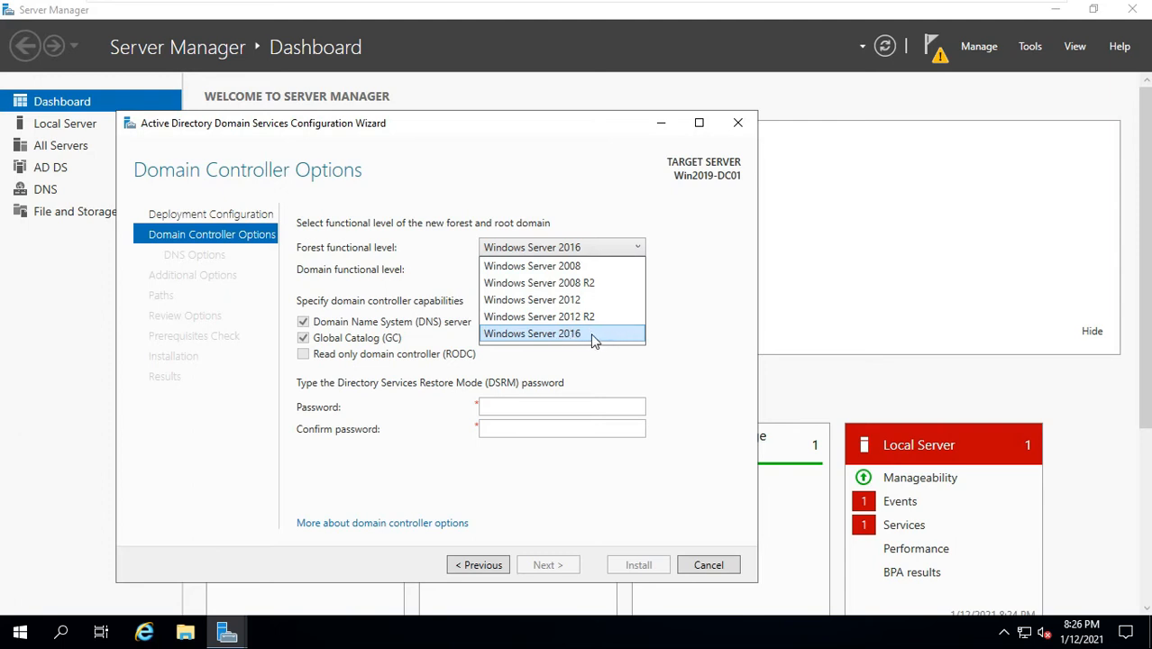
click(662, 321)
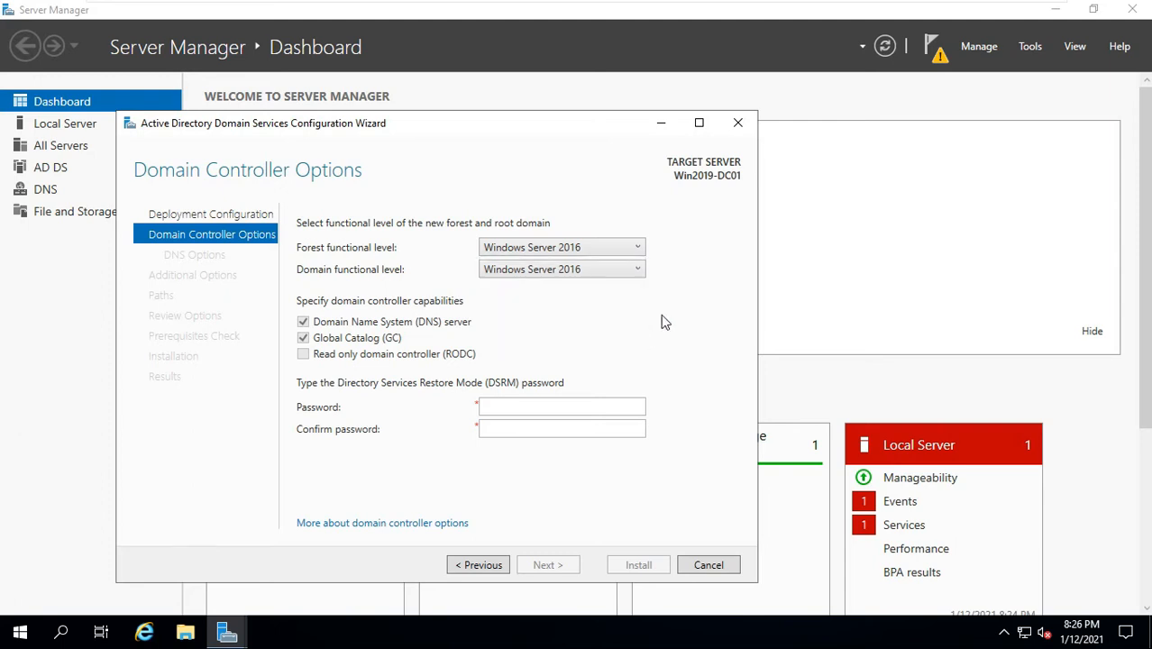
Keep the Windows Server 2016 domain functional level, then enter and confirm the Directory Services Restore Mode password and continue
click(518, 269)
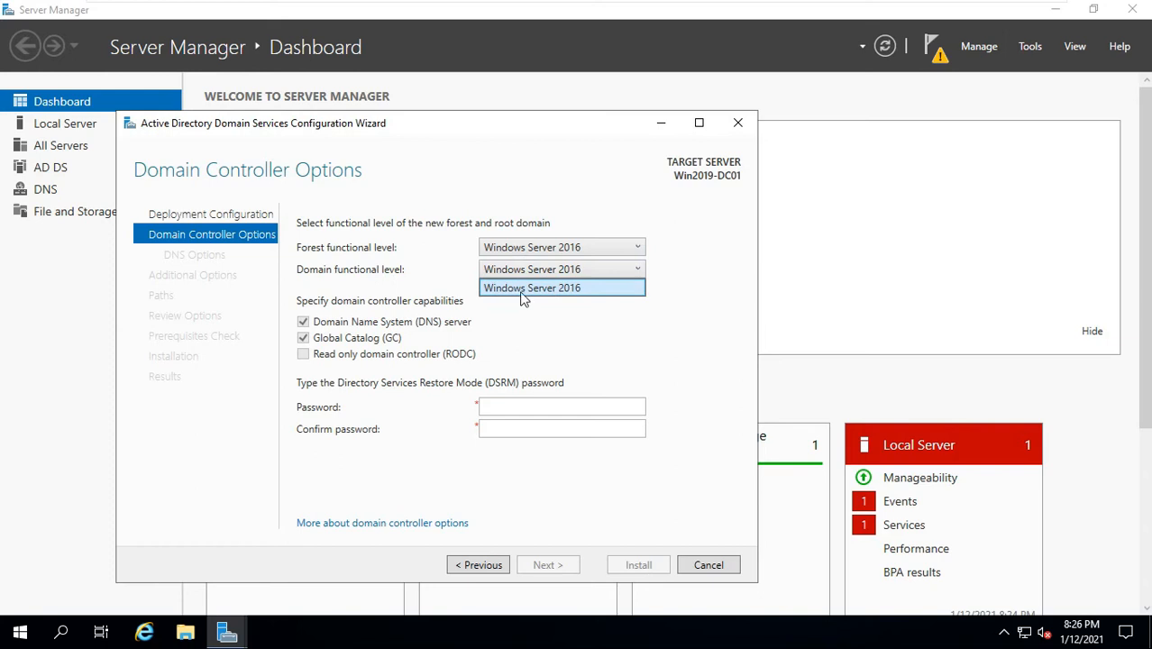
click(654, 291)
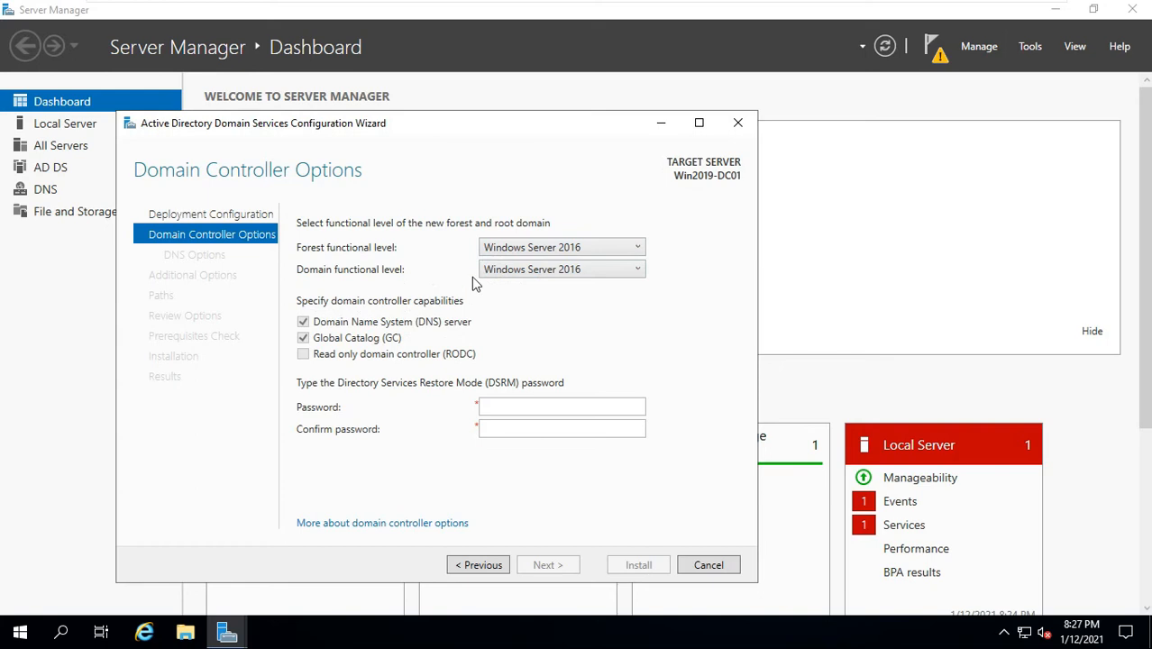
click(536, 401)
text(●●●●●●●●●●●)
key(Tab)
text(●●●●●●●●●●●)
click(547, 565)
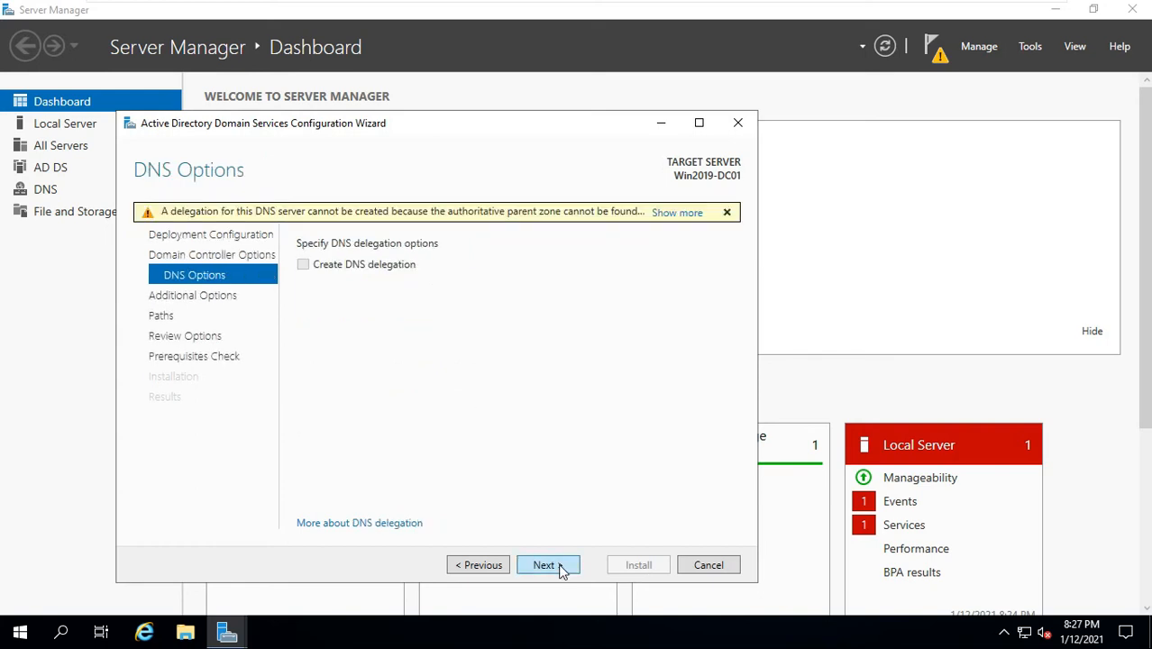
Accept the DNS options without delegation, the NetBIOS domain name BASHLAMP and the default database, log and SYSVOL folders
click(559, 568)
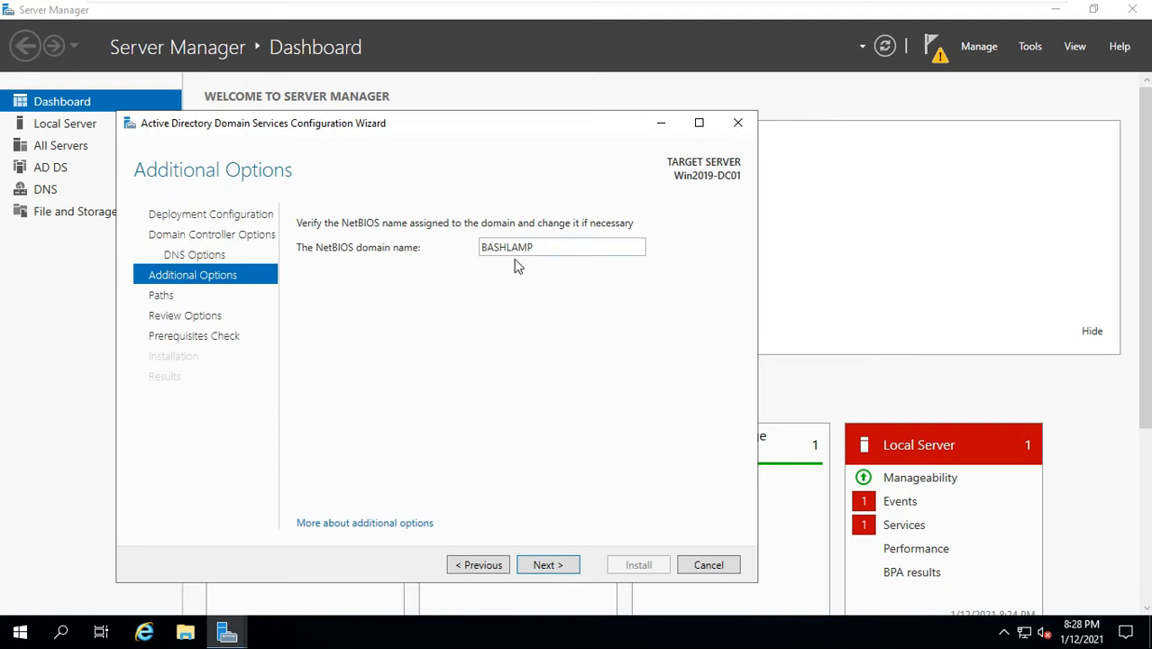
drag(547, 246, 476, 250)
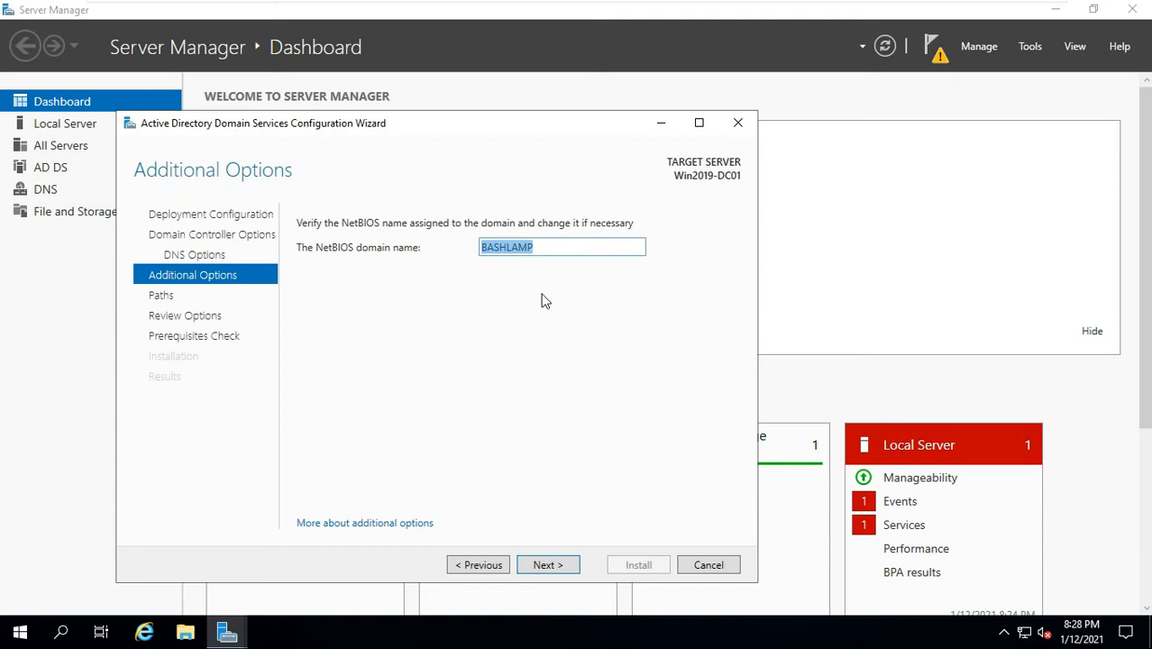
click(557, 567)
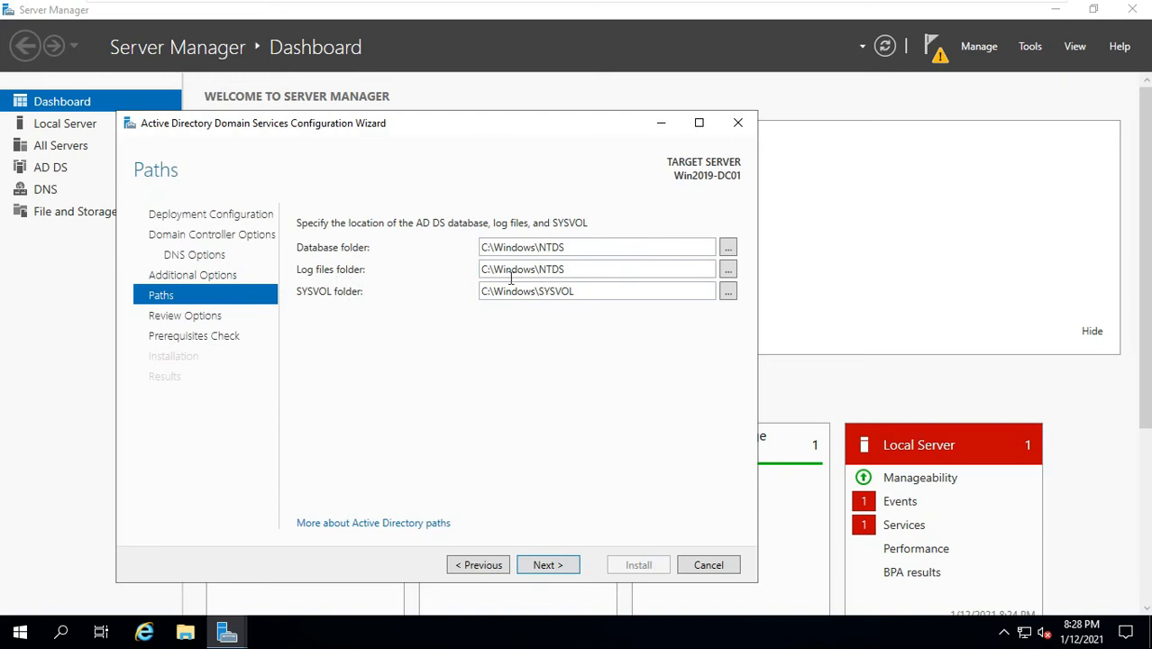
click(546, 565)
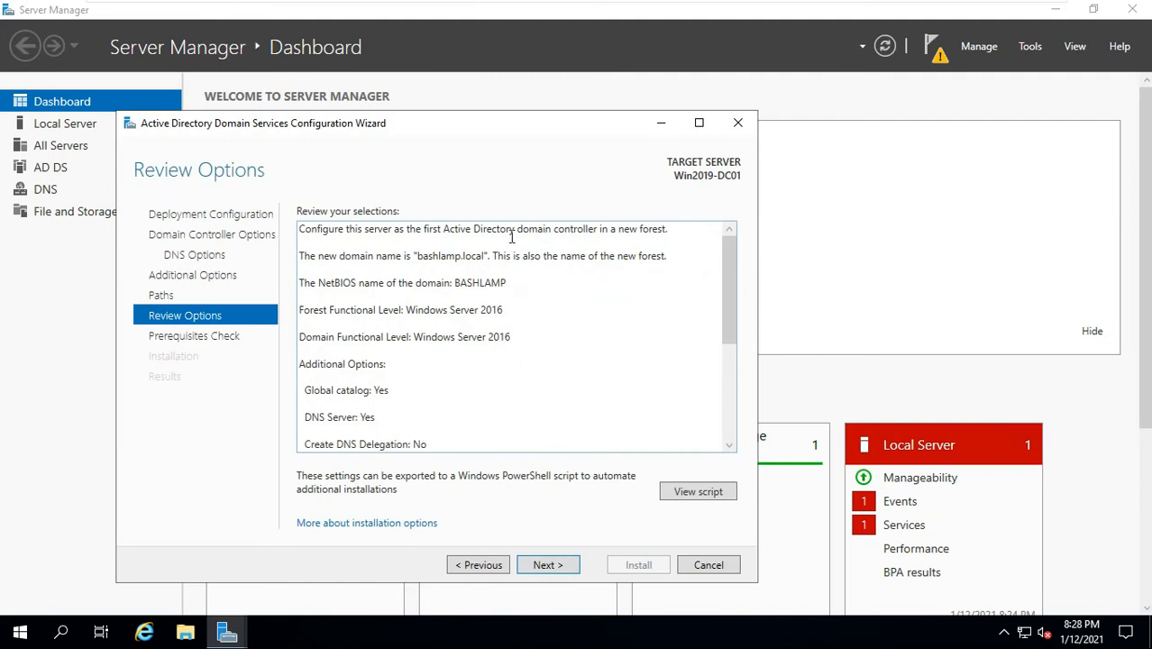
Review the selected promotion options, run the prerequisites check and install the domain controller
scroll(423, 316, down, 5)
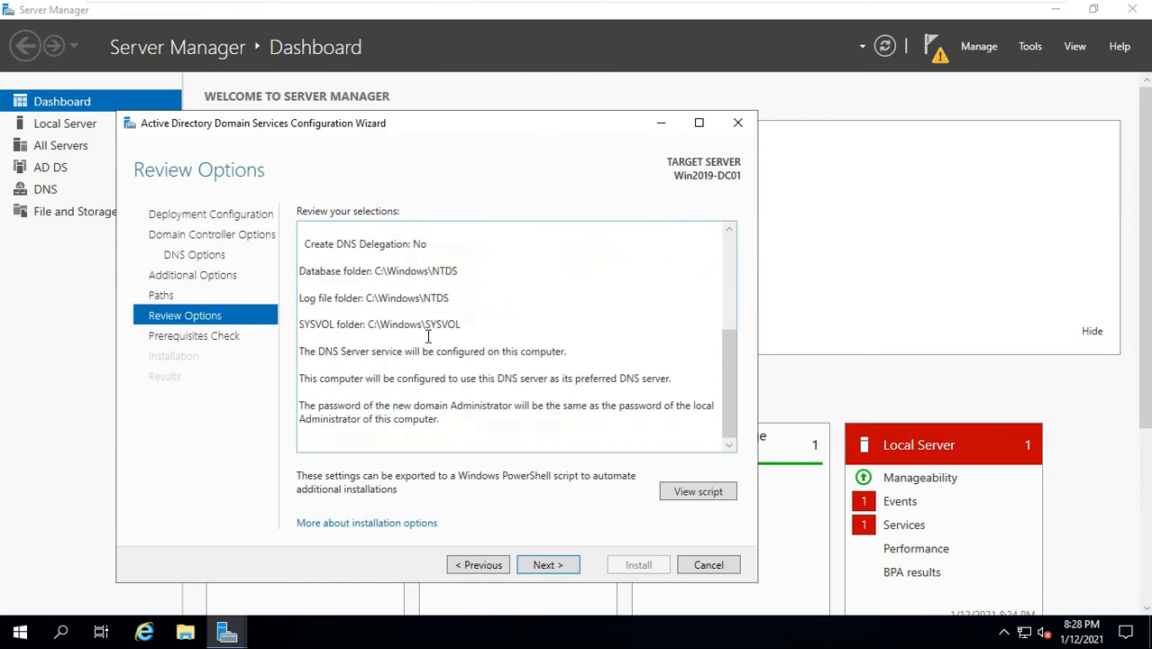
scroll(447, 375, up, 2)
scroll(457, 359, down, 2)
click(546, 565)
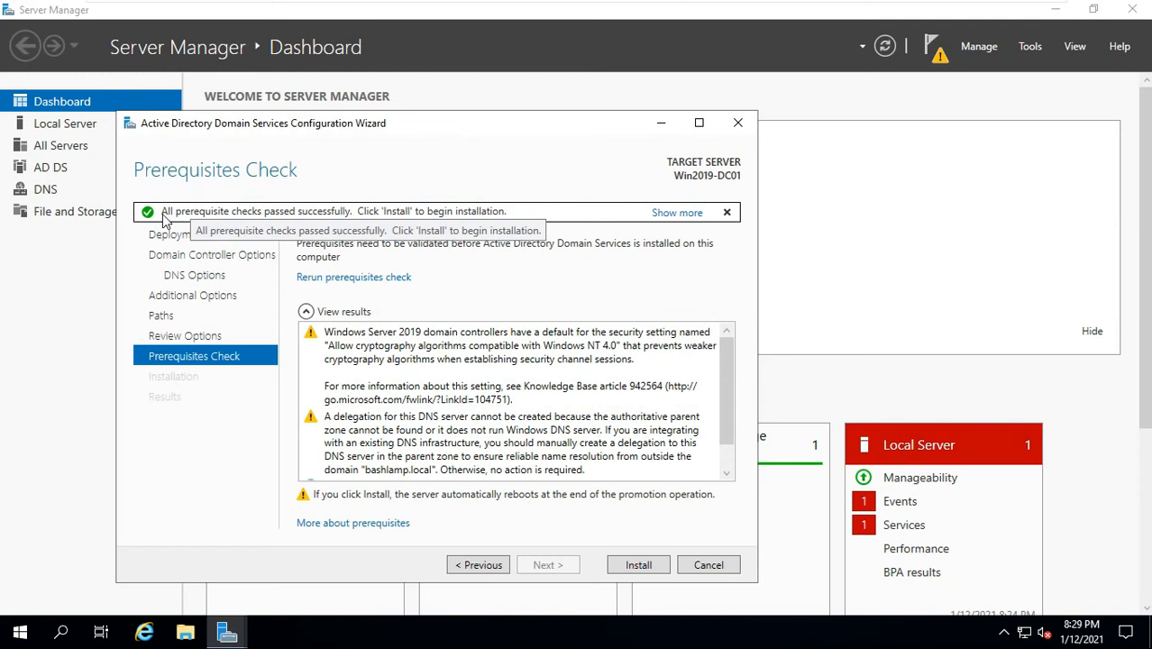
click(640, 565)
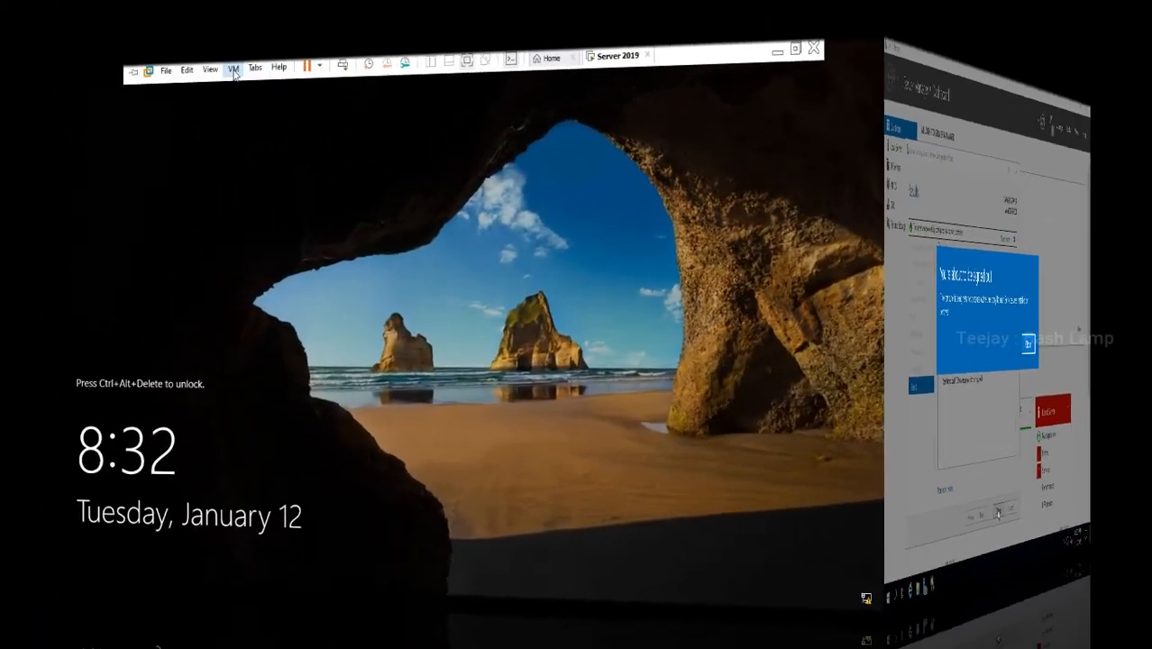
Unlock the restarted virtual machine and open Active Directory Users and Computers
click(234, 73)
click(275, 99)
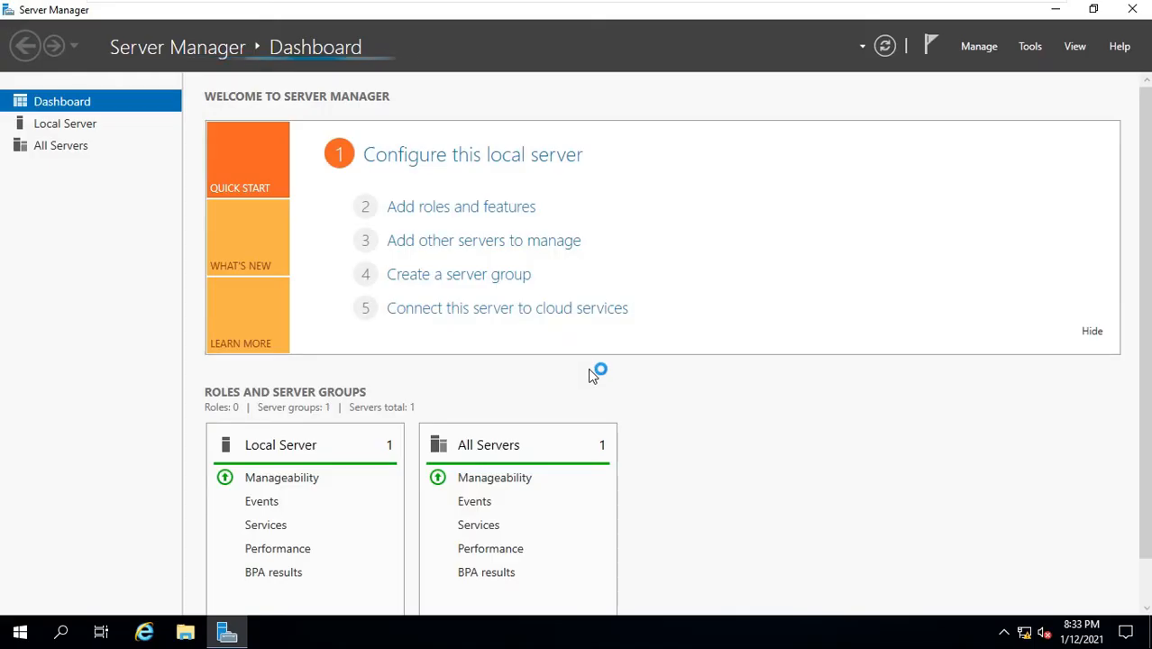
click(1028, 46)
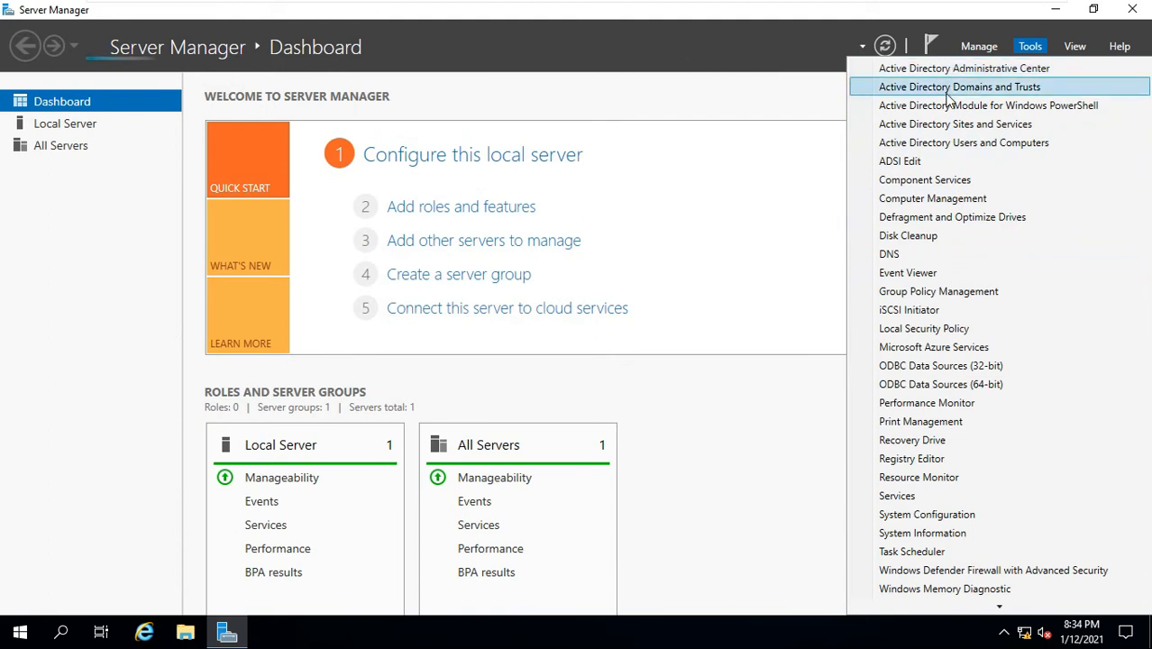
click(960, 144)
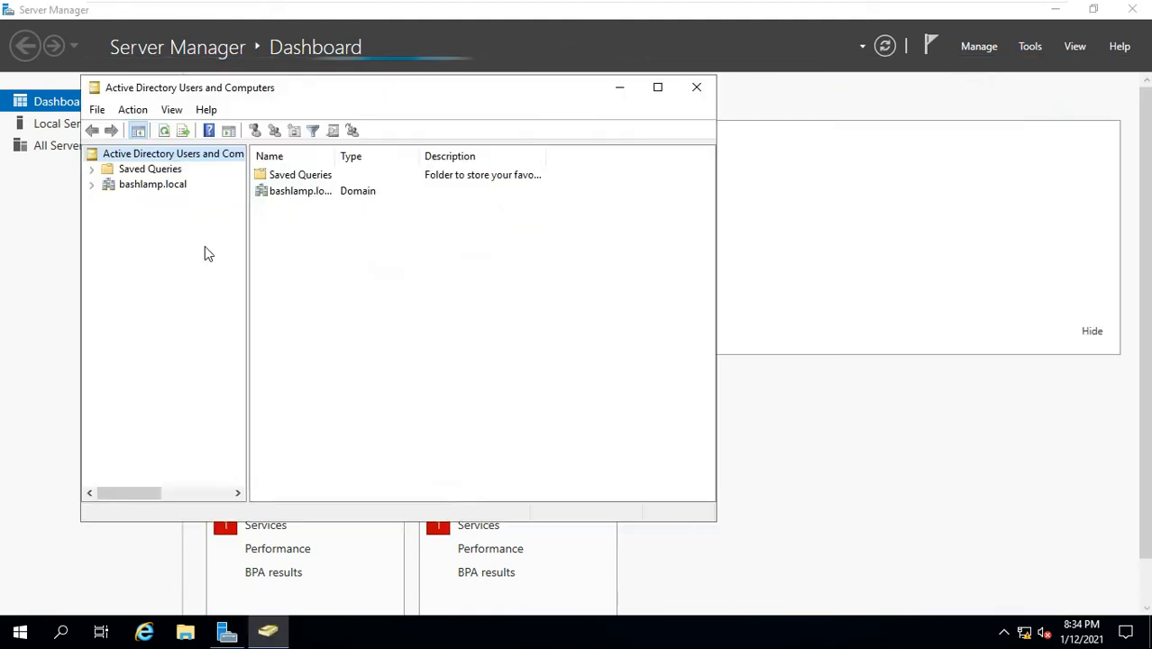
Check the domain and forest functional levels in the properties of the bashlamp.local domain
click(126, 187)
right_click(140, 186)
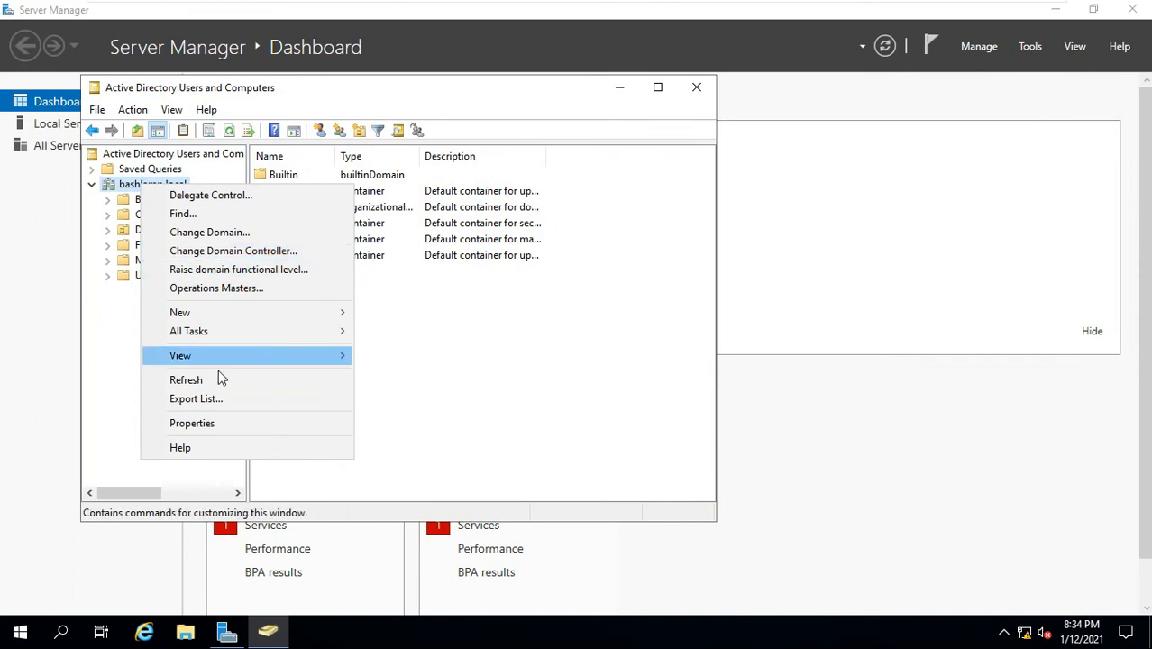
click(215, 424)
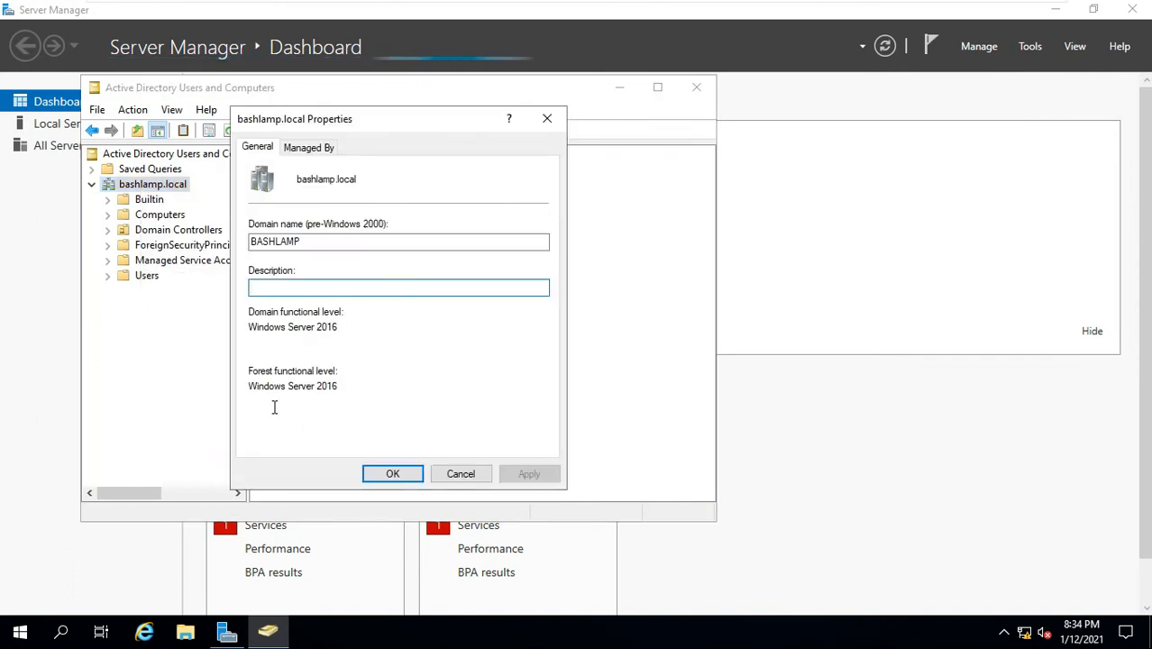
drag(268, 387, 356, 391)
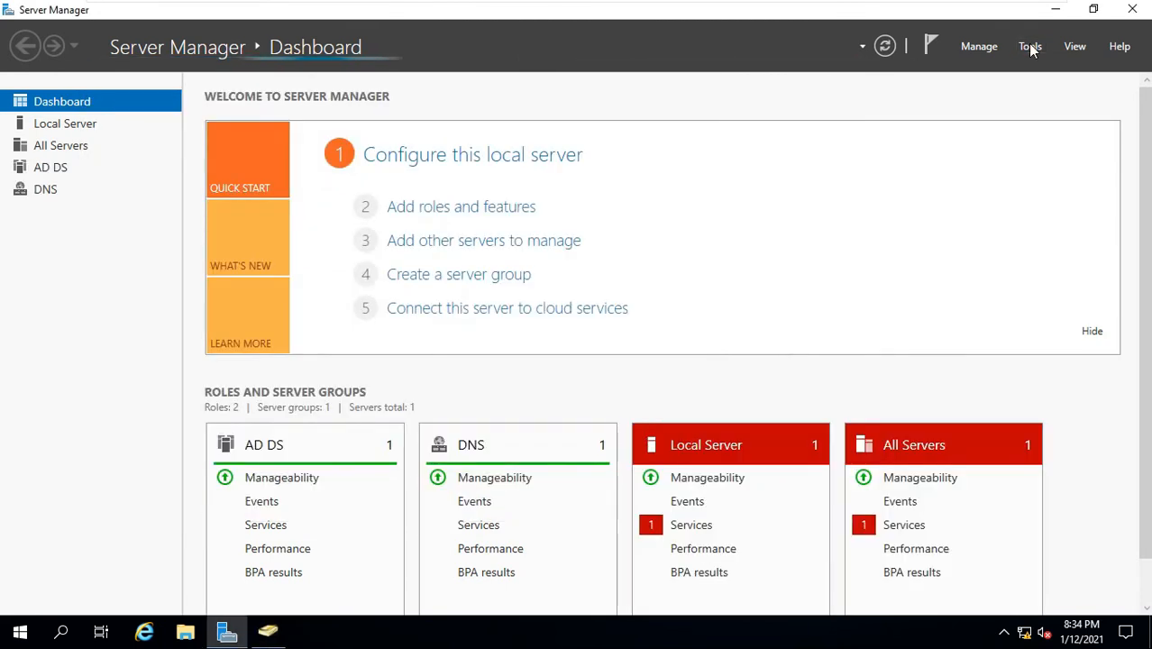
Open DNS Manager and expand the Forward Lookup Zones of server WIN2019-DC01
click(1032, 50)
click(1031, 49)
click(1031, 50)
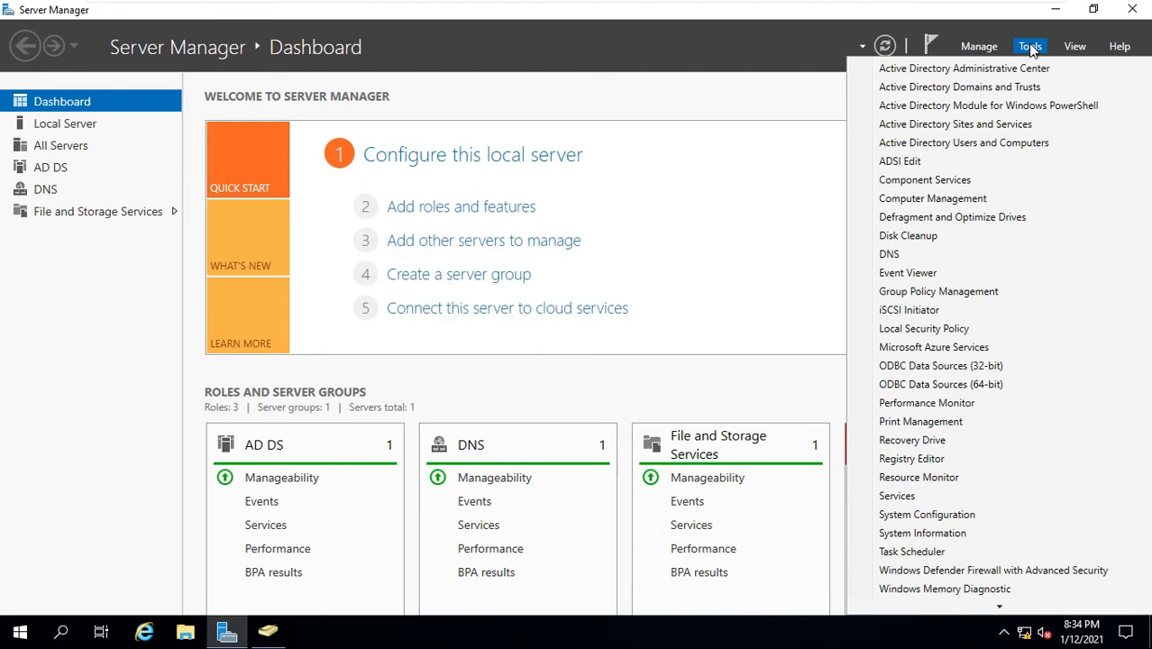
click(912, 255)
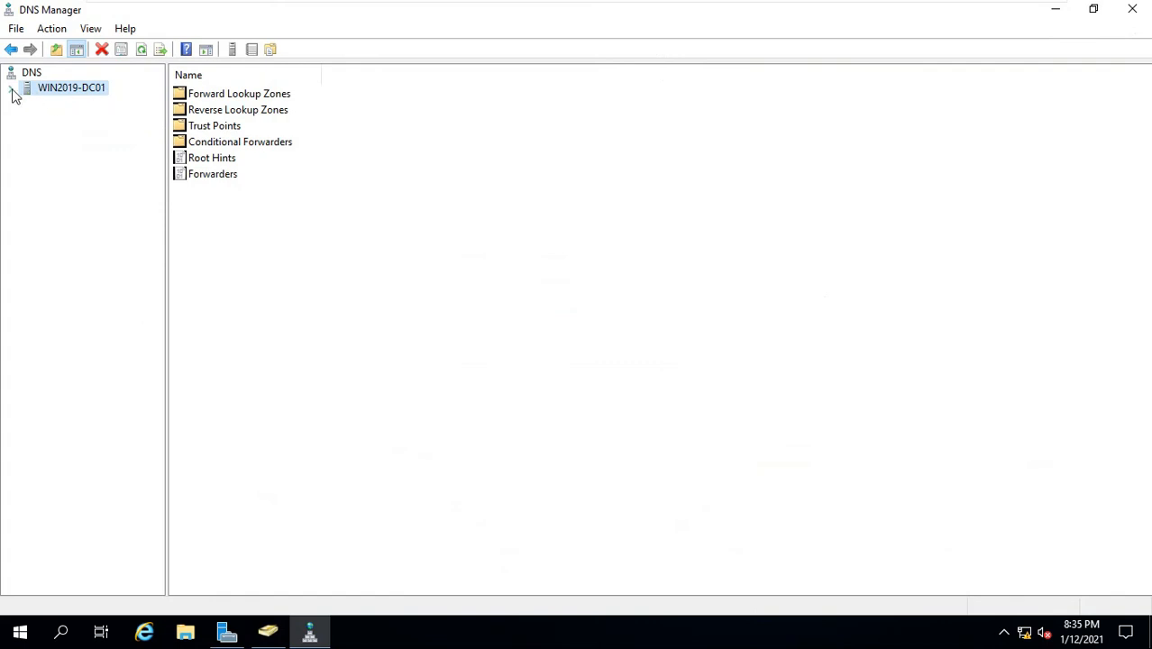
click(11, 88)
click(28, 103)
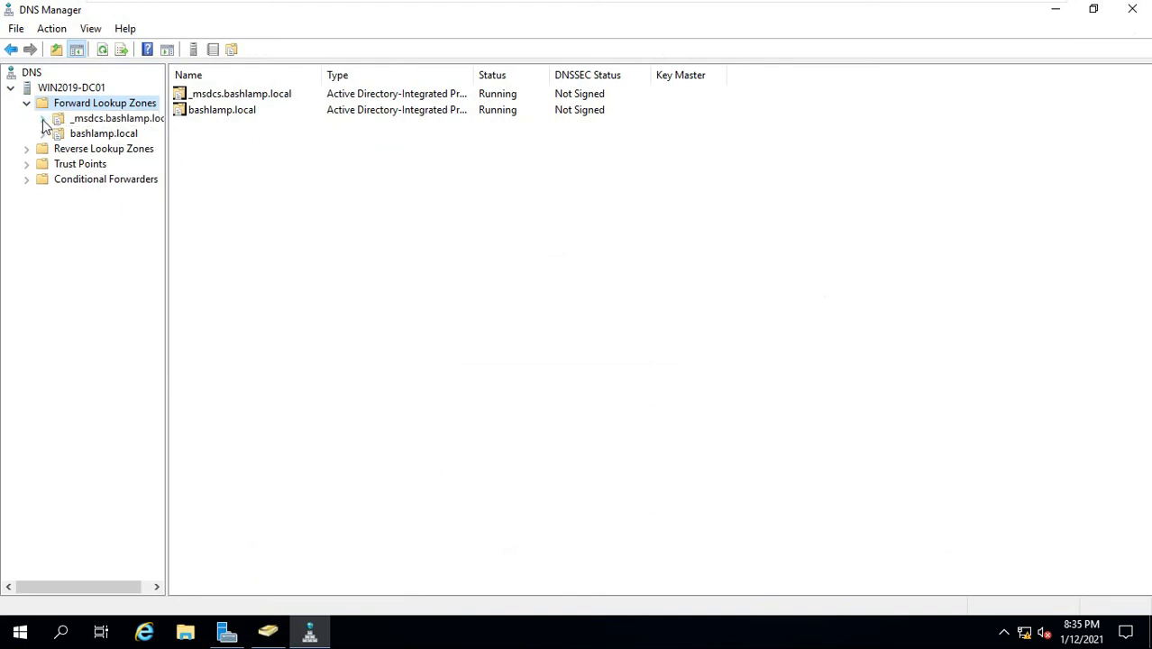
Start a new IPv4 reverse lookup zone as an Active Directory-stored primary zone replicated to all DNS servers in the bashlamp.local domain
click(61, 149)
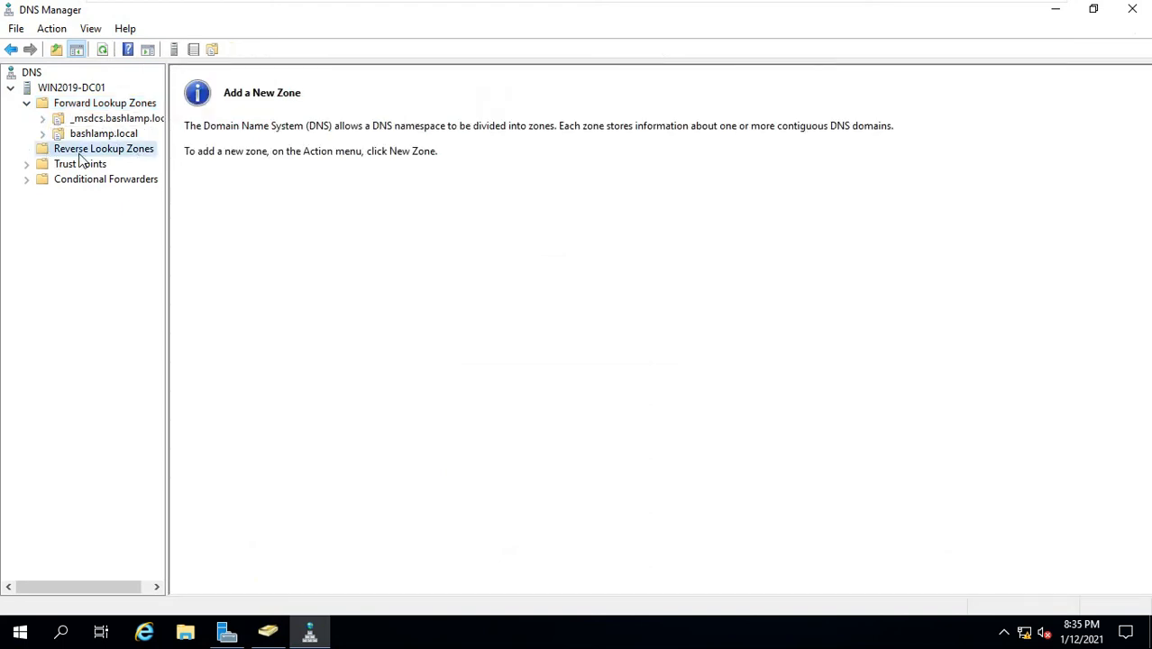
right_click(119, 151)
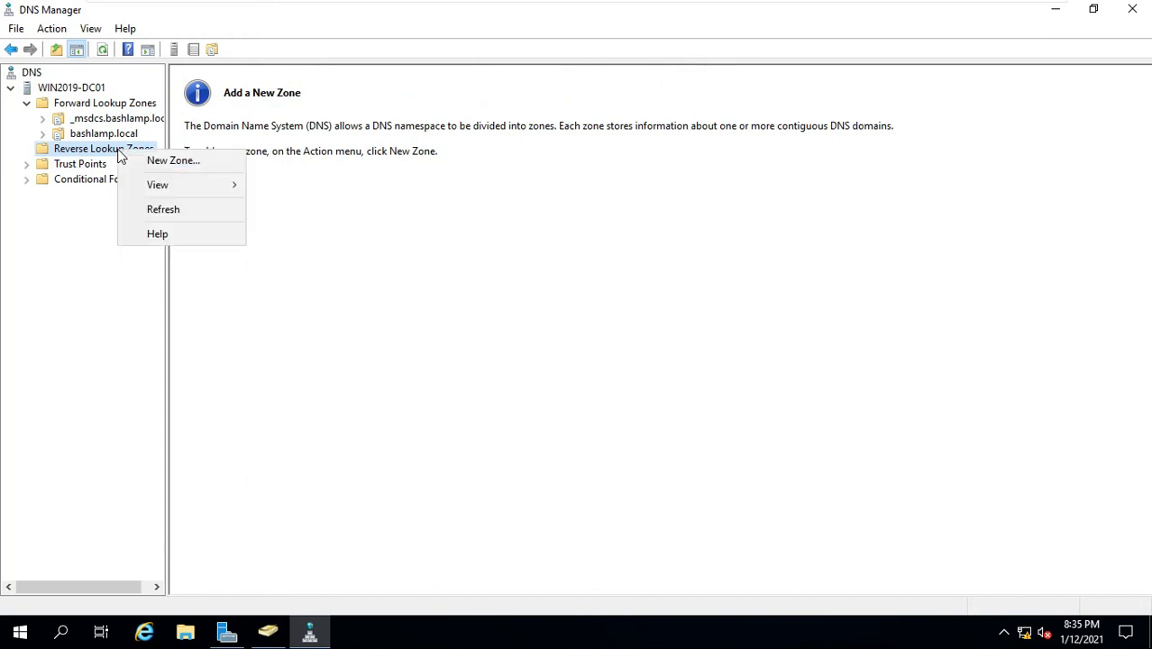
click(137, 161)
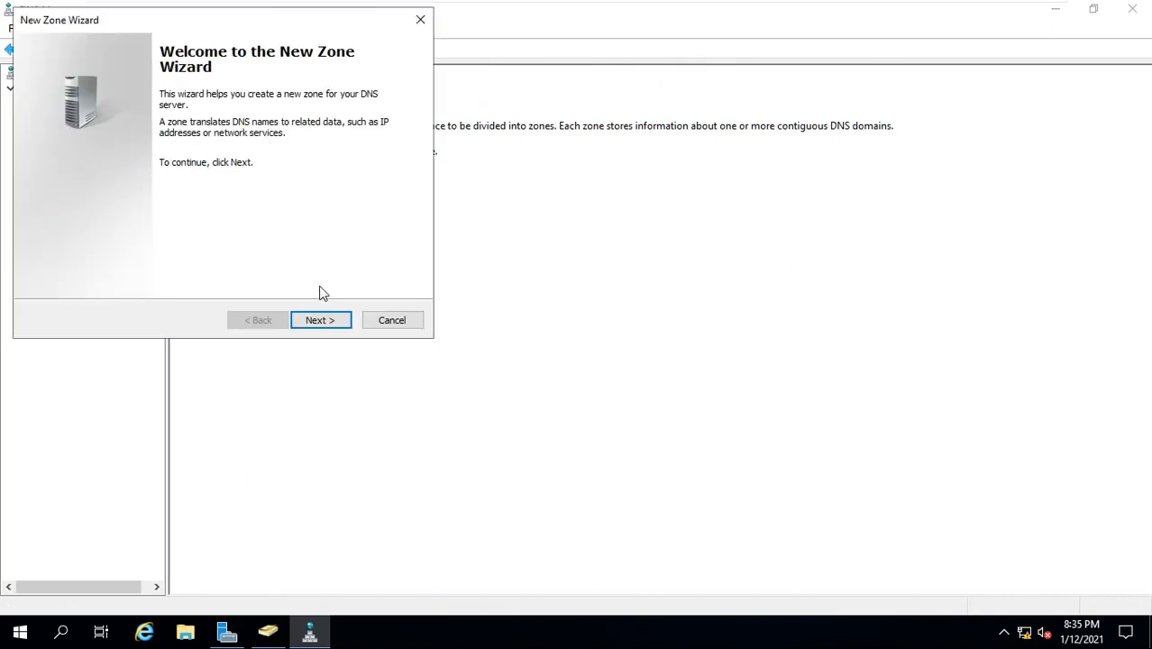
click(323, 321)
click(329, 323)
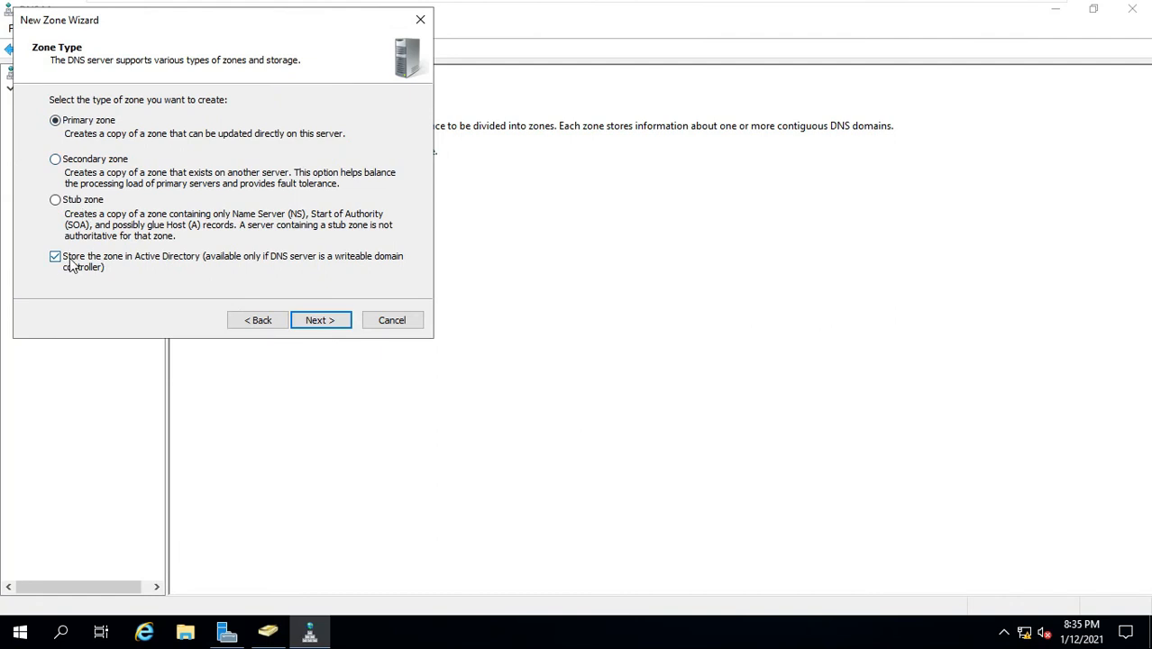
click(315, 322)
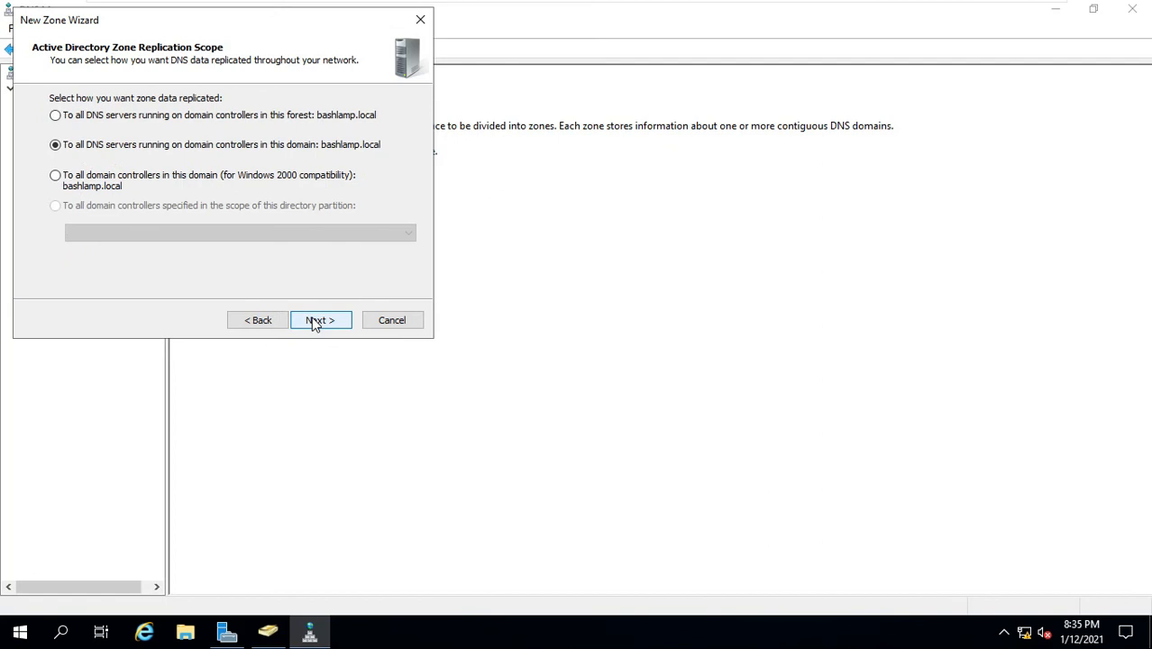
click(313, 323)
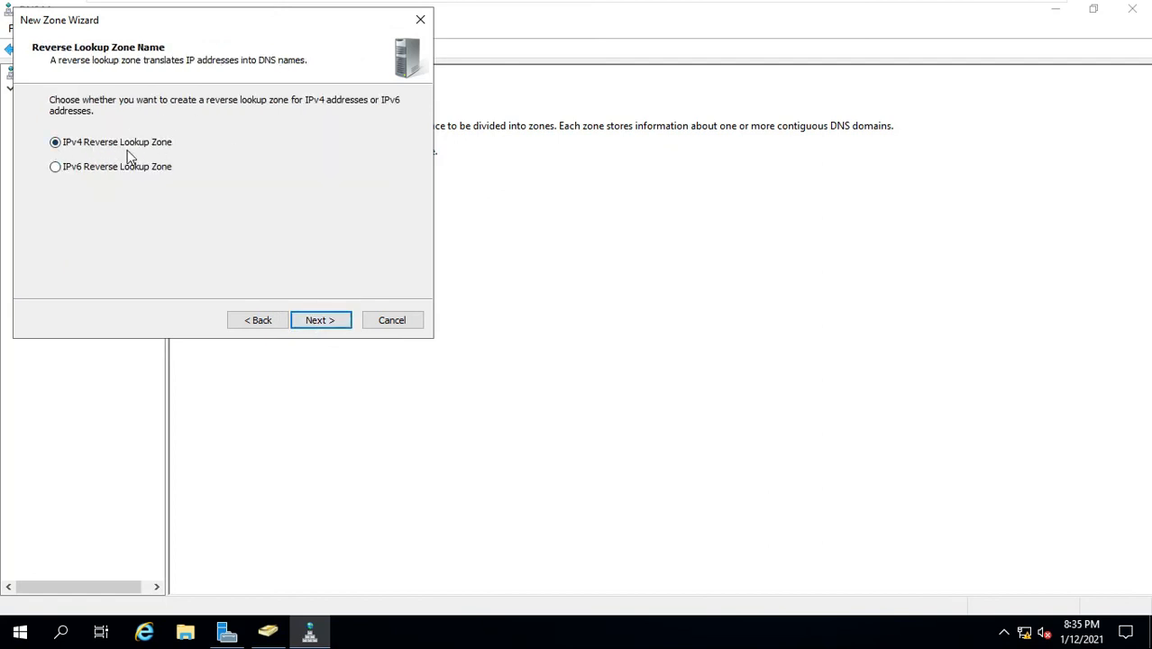
click(321, 323)
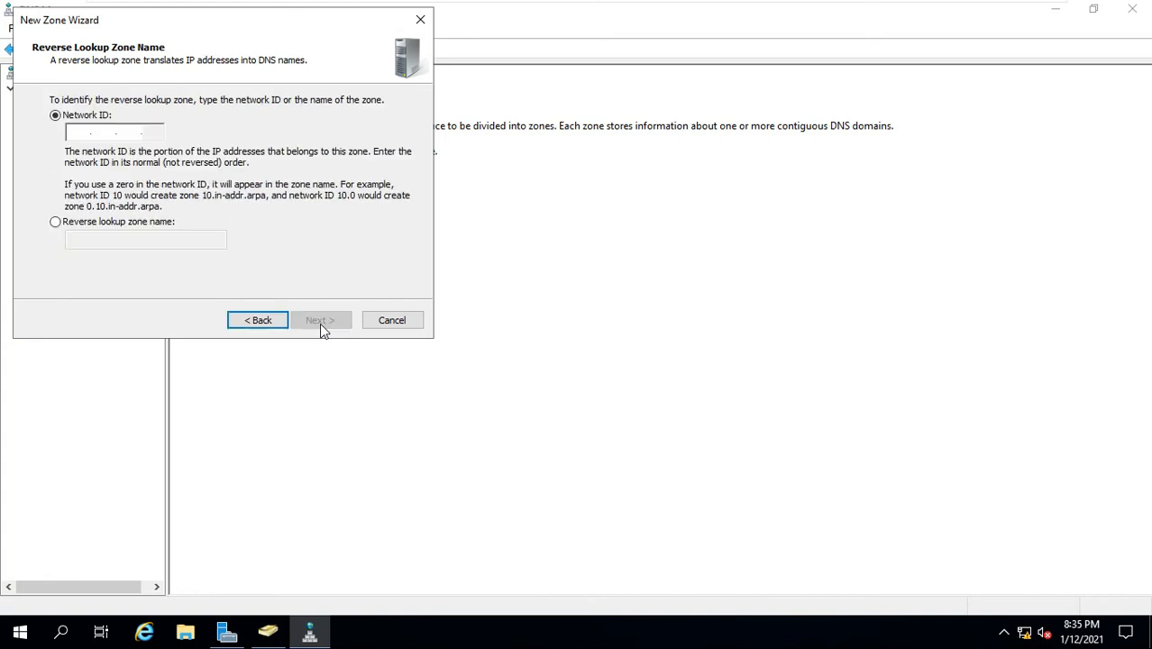
Set the reverse zone's network ID to 192.168.131, finish creating the zone and display its records
click(91, 132)
text(192 .168 .1)
text(31 .)
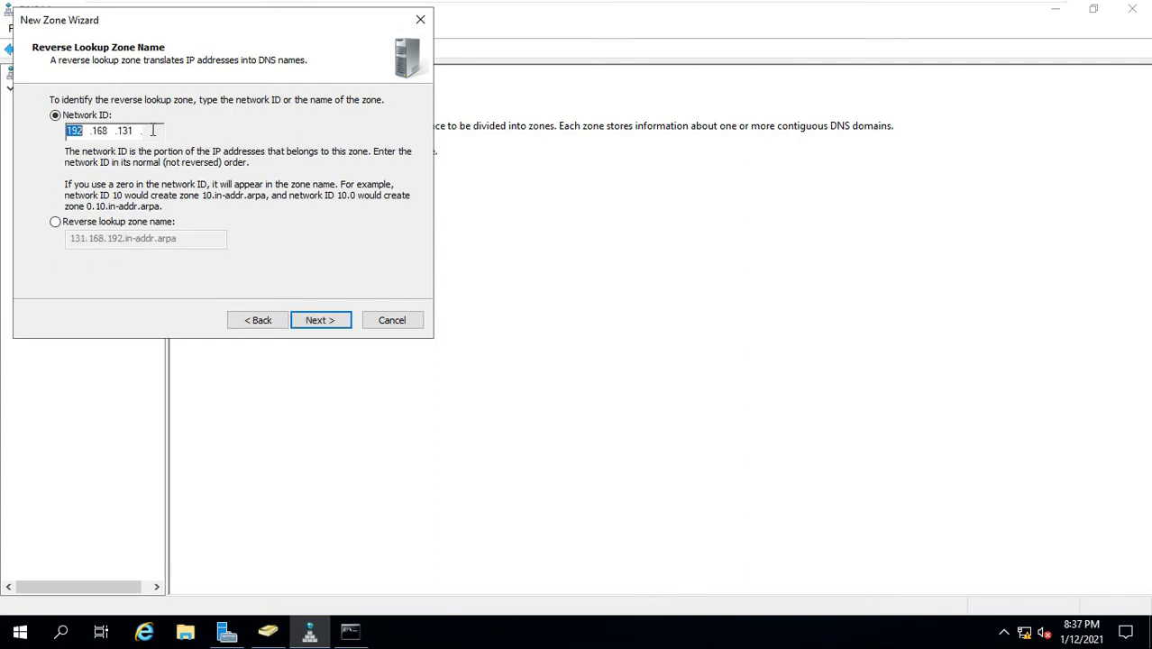
click(320, 320)
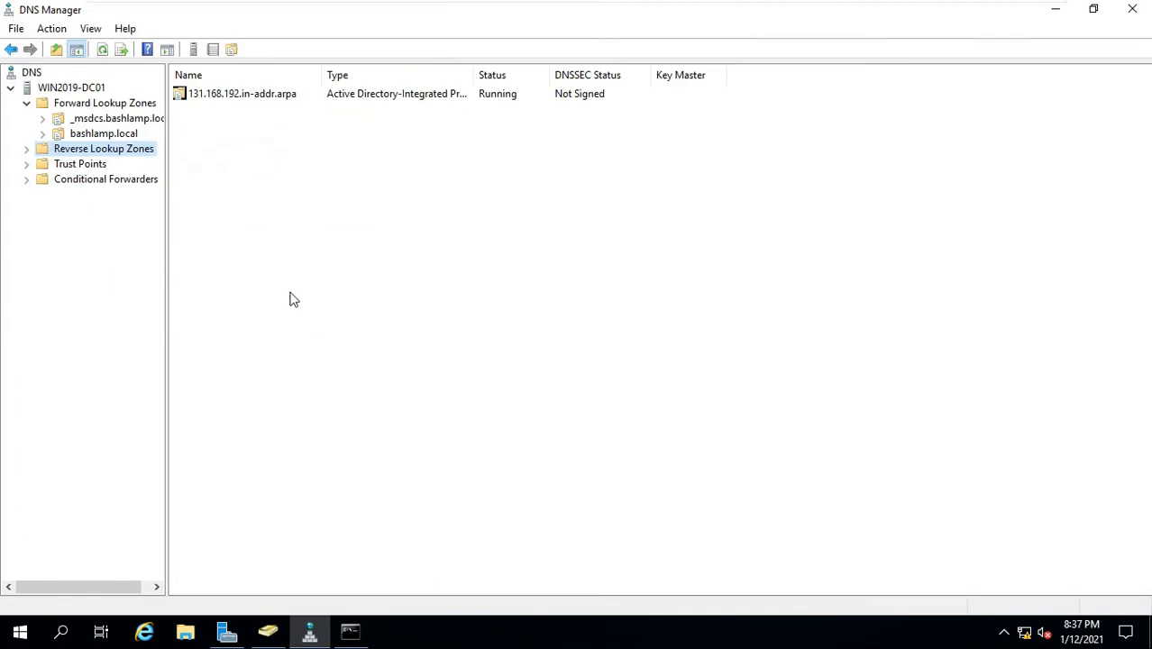
click(26, 150)
click(63, 166)
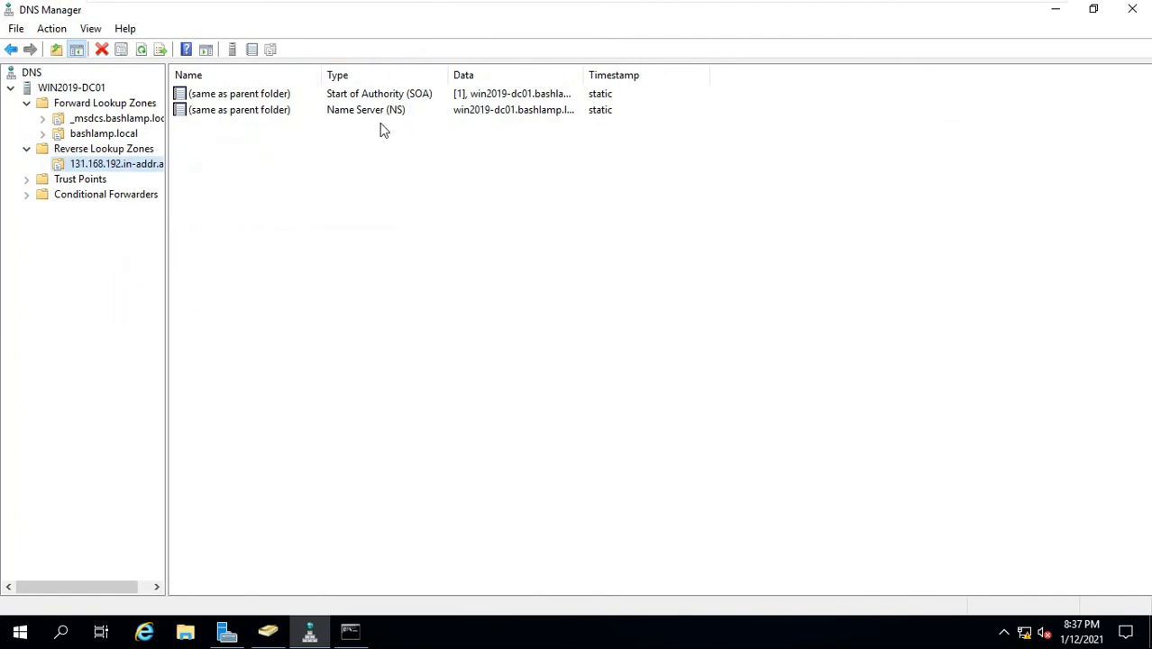
Enable updating the associated pointer (PTR) record for the win2019-dc01 host record in the bashlamp.local zone
click(64, 136)
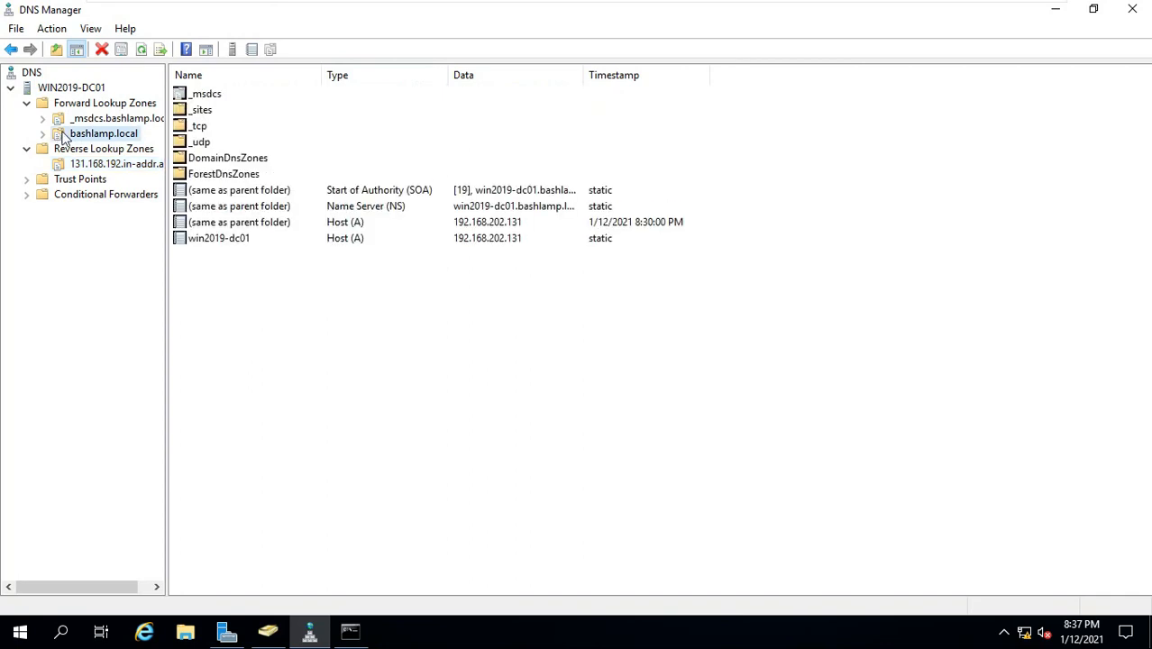
double_click(213, 239)
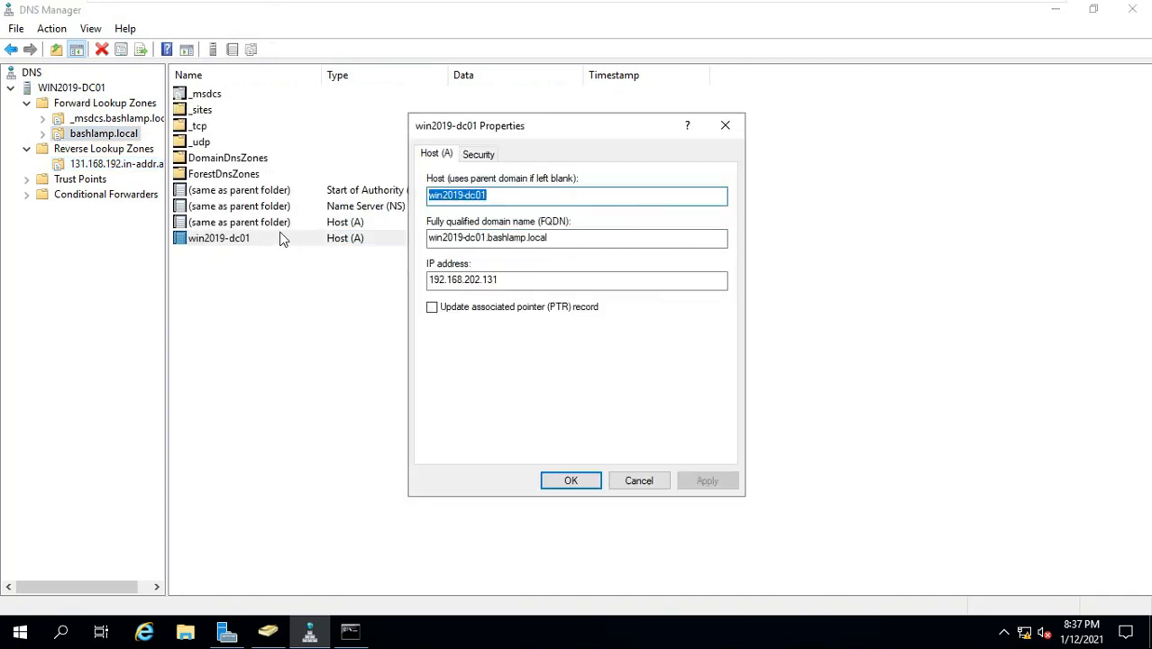
click(431, 307)
click(433, 309)
click(432, 307)
click(706, 480)
click(570, 480)
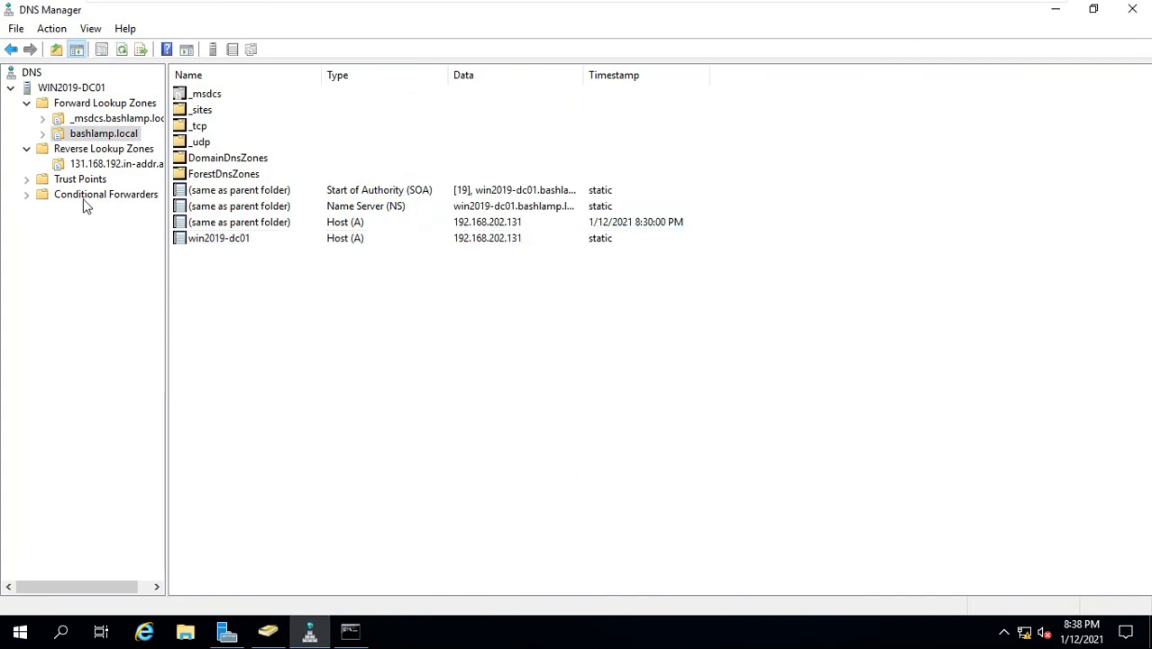
Inspect the properties of the 192.168.202.131 pointer record in the reverse lookup zone and close them
click(90, 167)
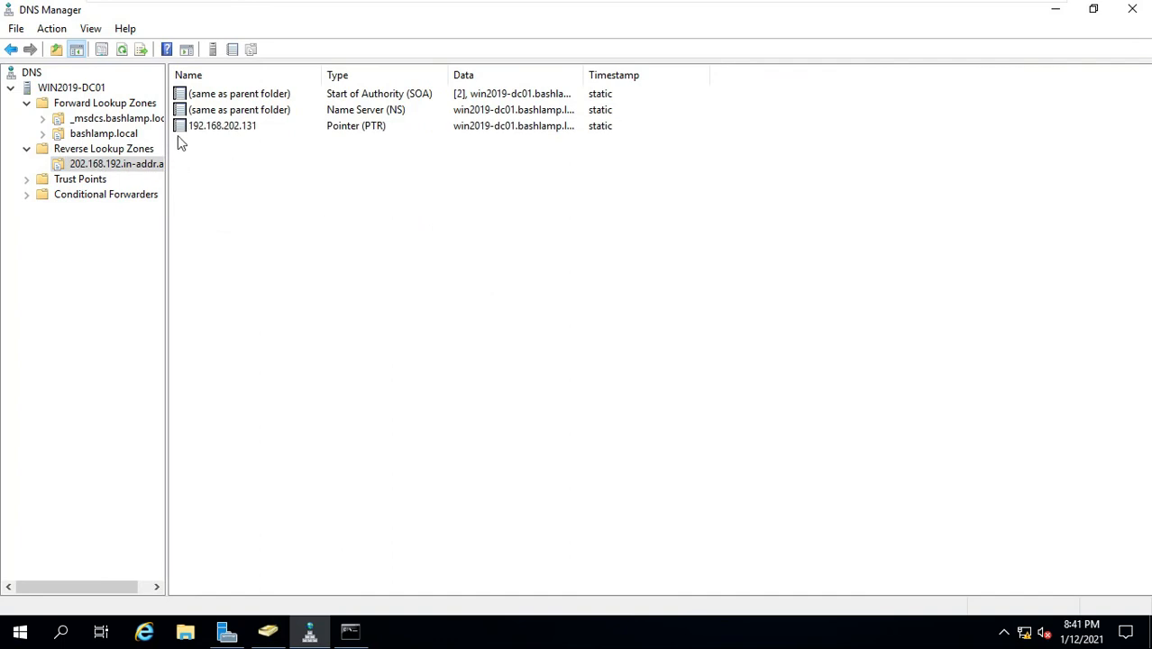
double_click(235, 129)
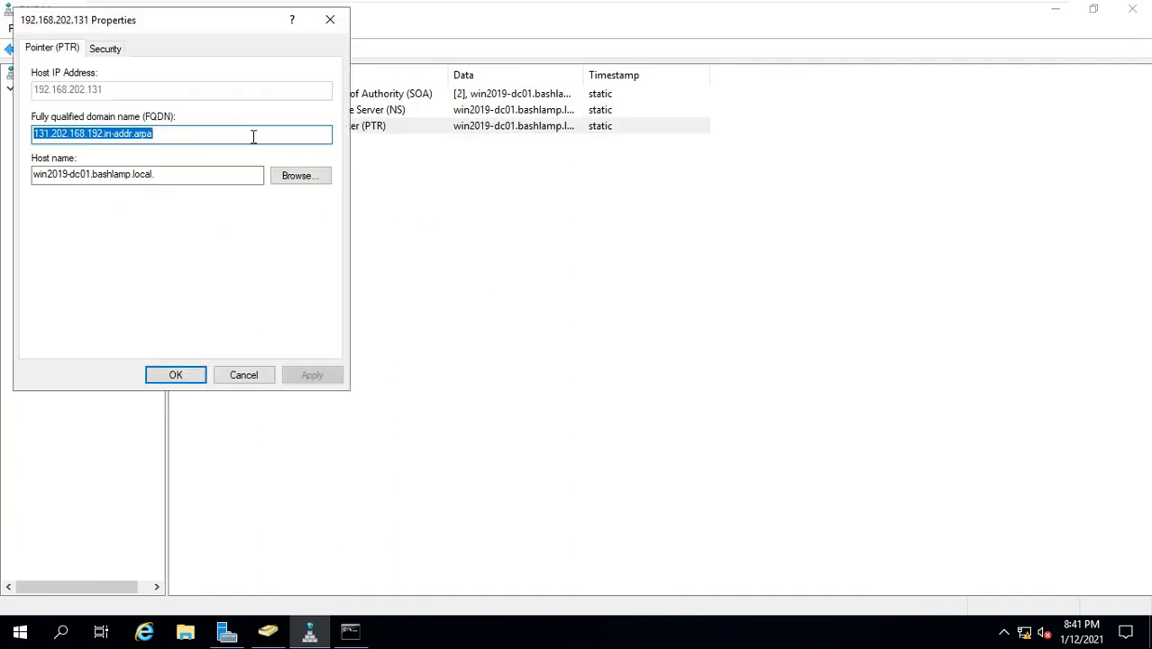
click(330, 19)
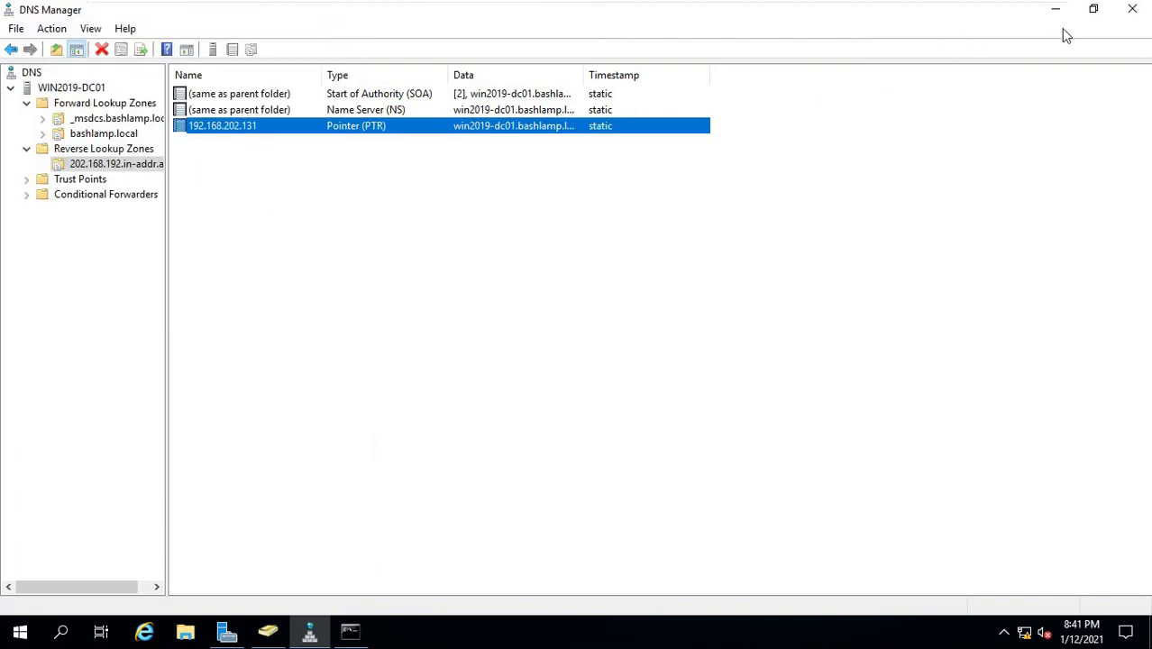
Close the DNS console and open the Internet Protocol Version 4 properties of the Ethernet0 adapter from the local server's network connections
click(1132, 9)
click(64, 123)
click(391, 350)
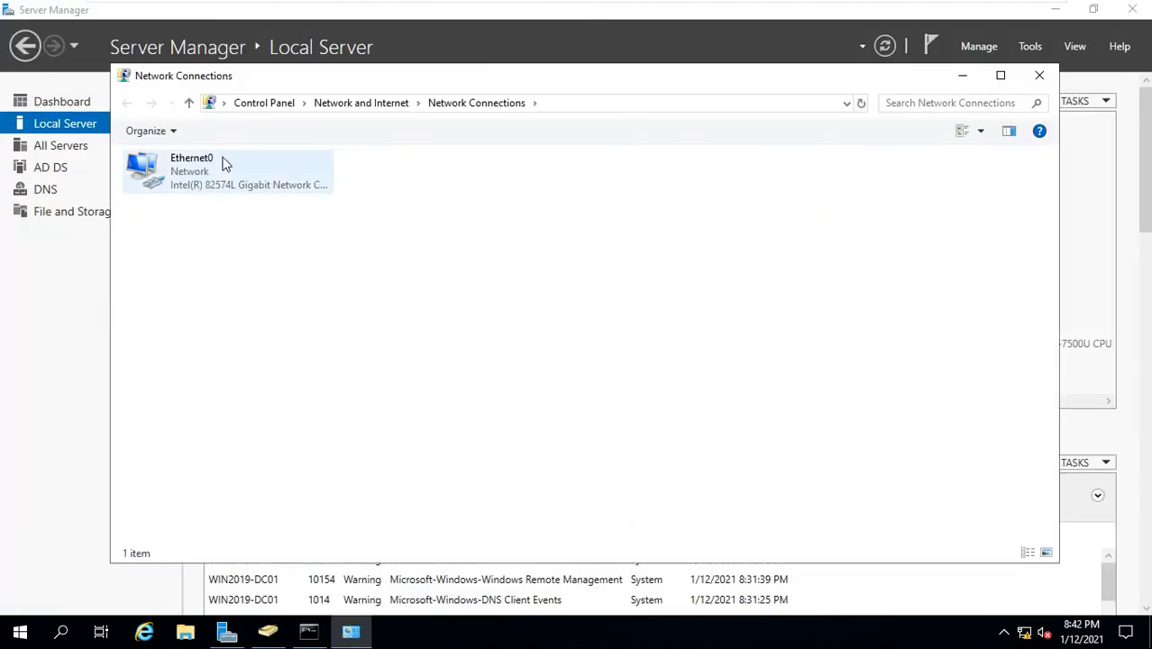
double_click(223, 163)
click(716, 144)
right_click(231, 173)
click(282, 334)
click(261, 324)
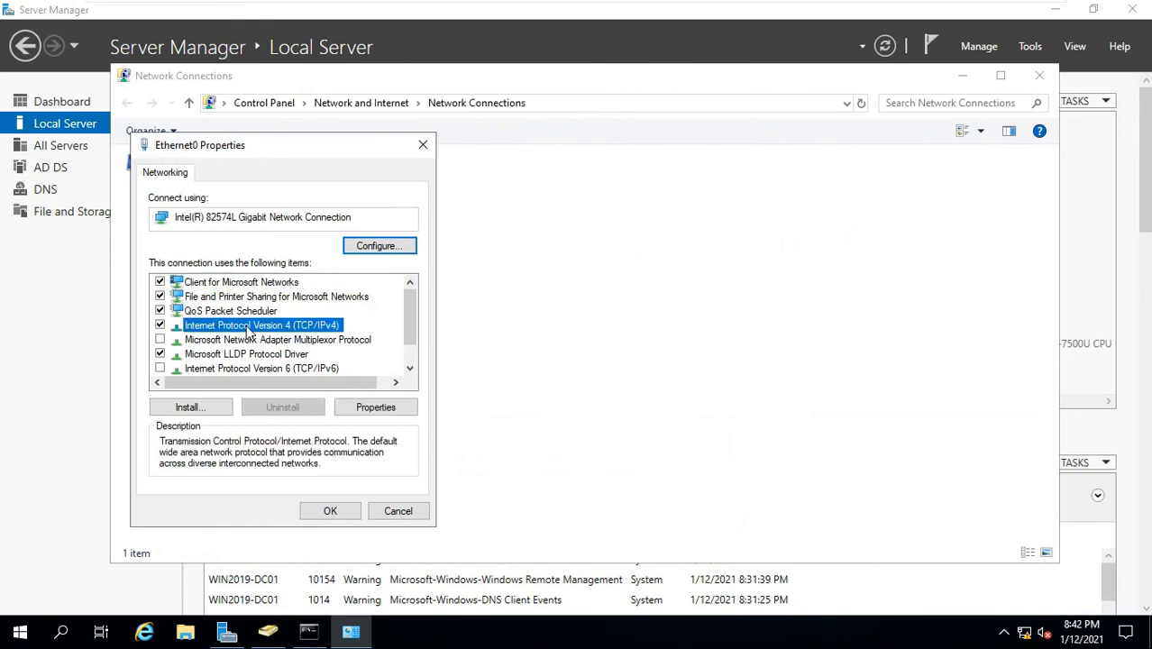
click(377, 406)
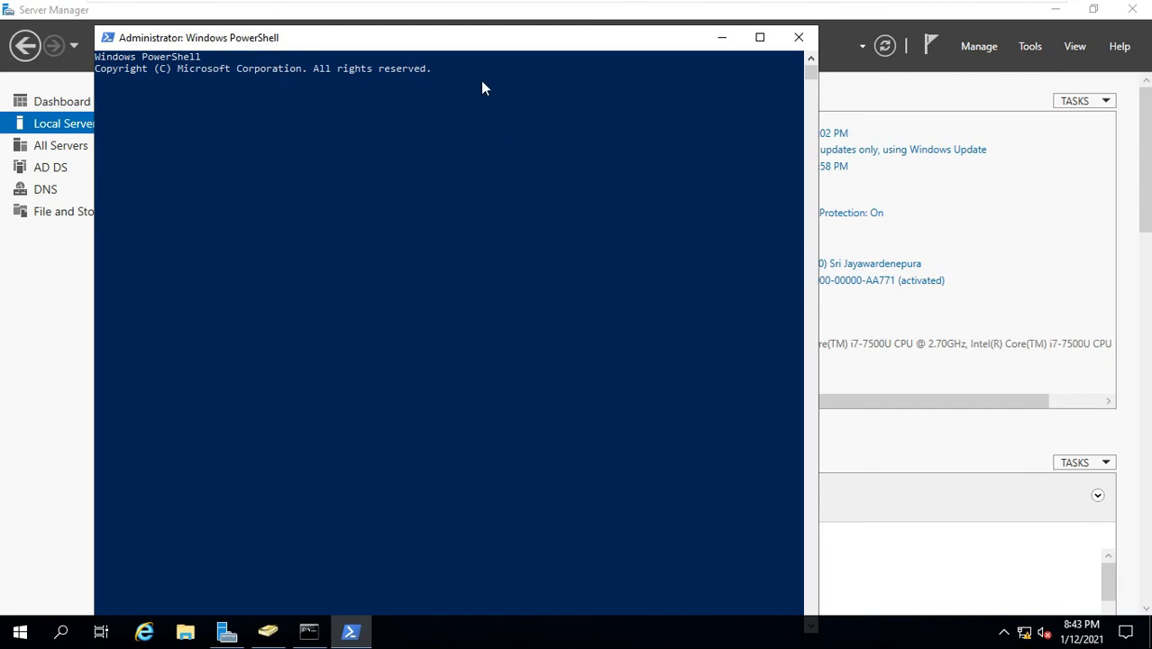
Start an interactive nslookup session in PowerShell and check the default DNS server's name and address
click(433, 181)
text(nslookup)
key(Return)
click(436, 143)
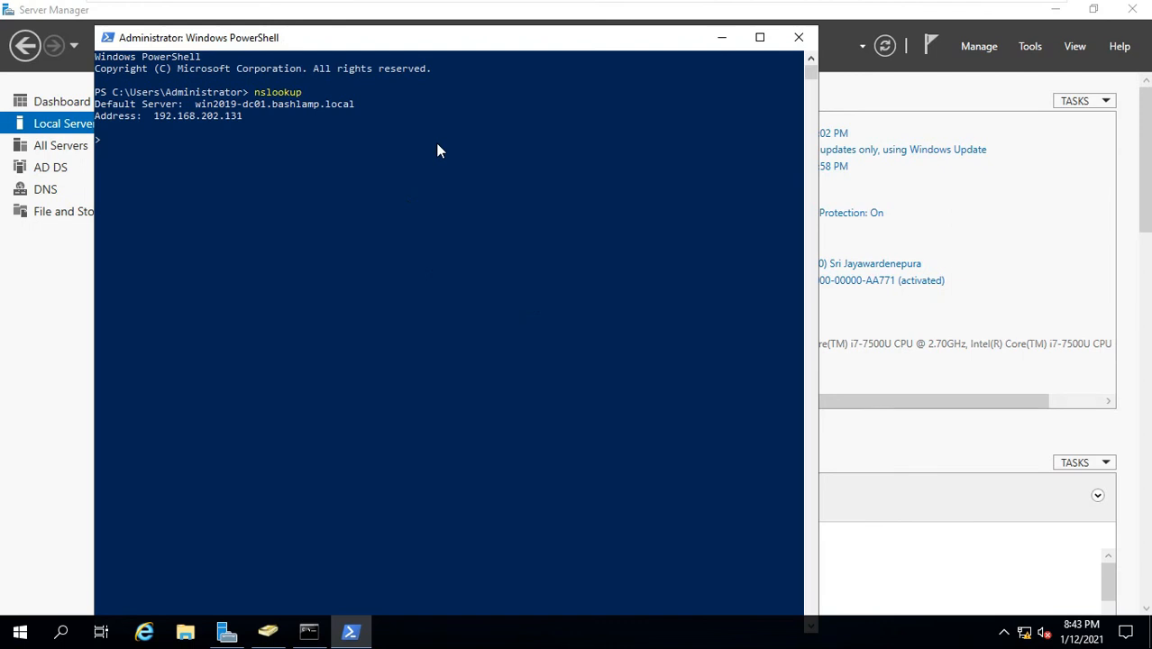
drag(195, 104, 381, 106)
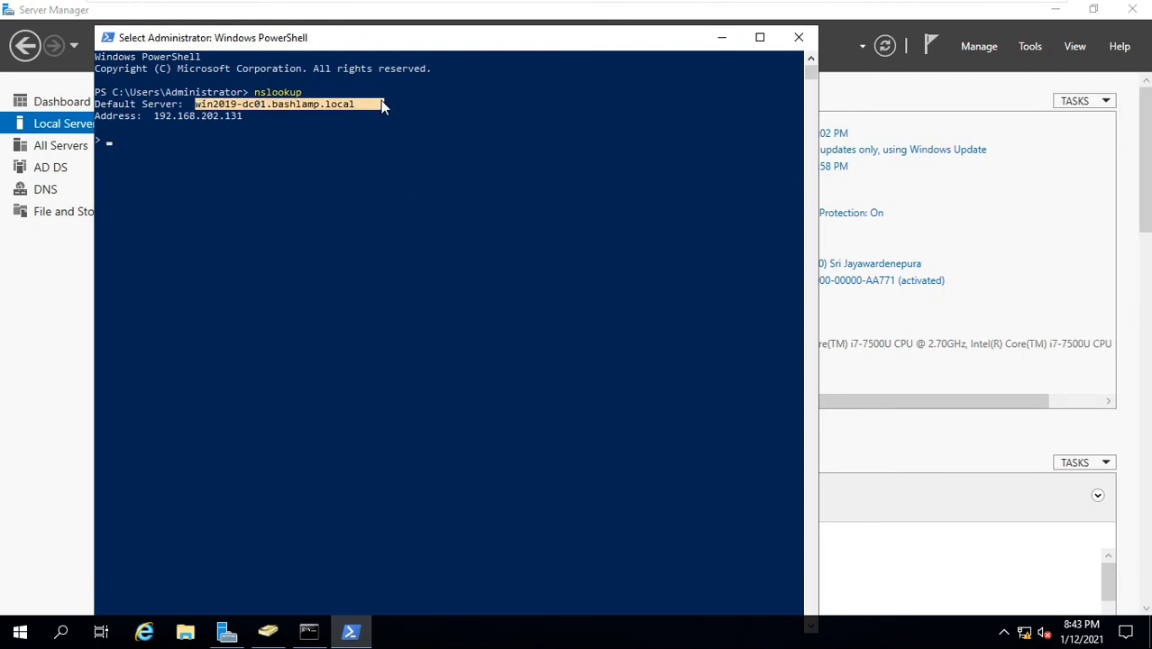
click(286, 139)
drag(97, 115, 238, 114)
click(190, 143)
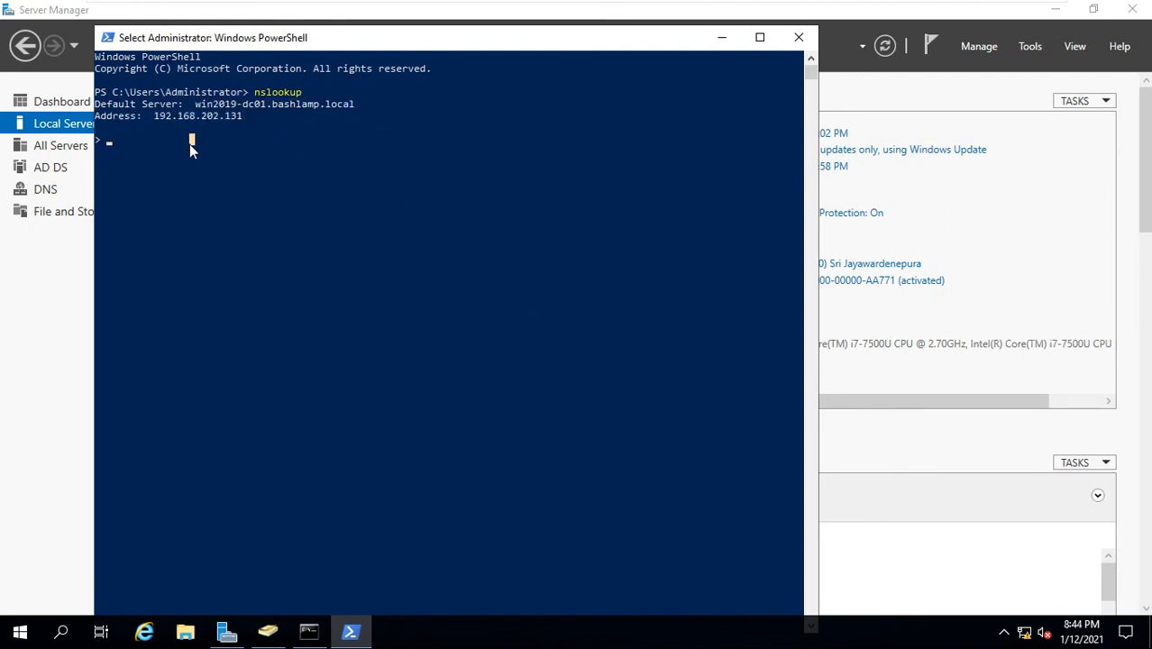
Query bashlamp.local and 192.168.202.131 in nslookup to test forward and reverse resolution, check the returned host name, and close PowerShell
text(bashlamp.local)
key(Return)
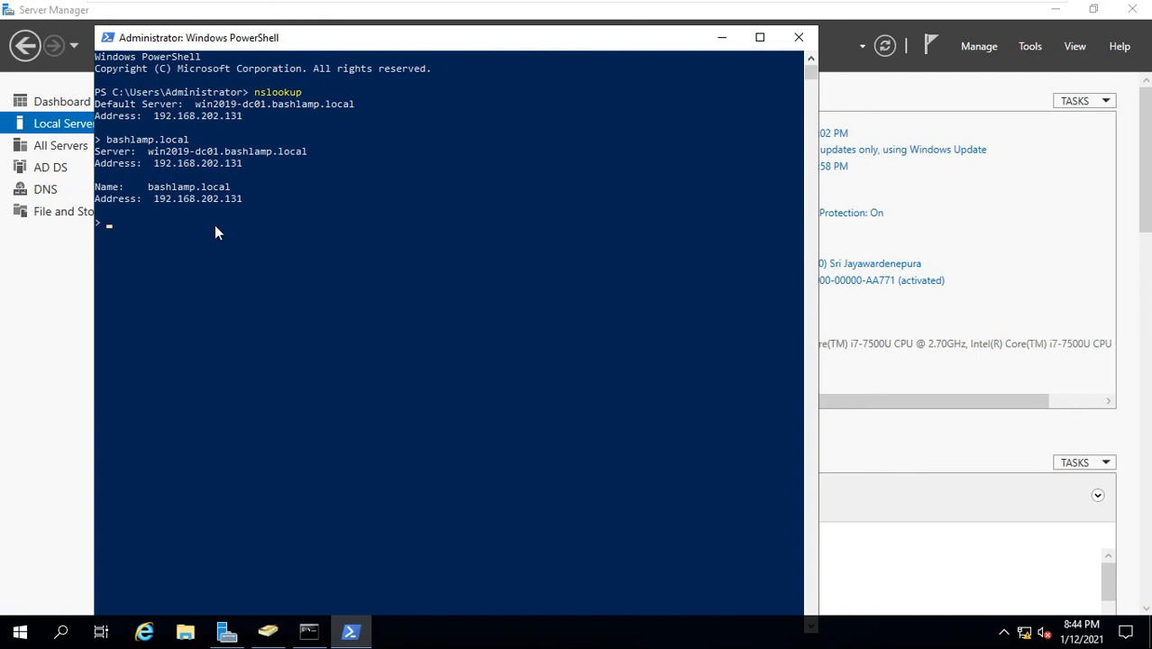
text(192.168.202.131)
key(Return)
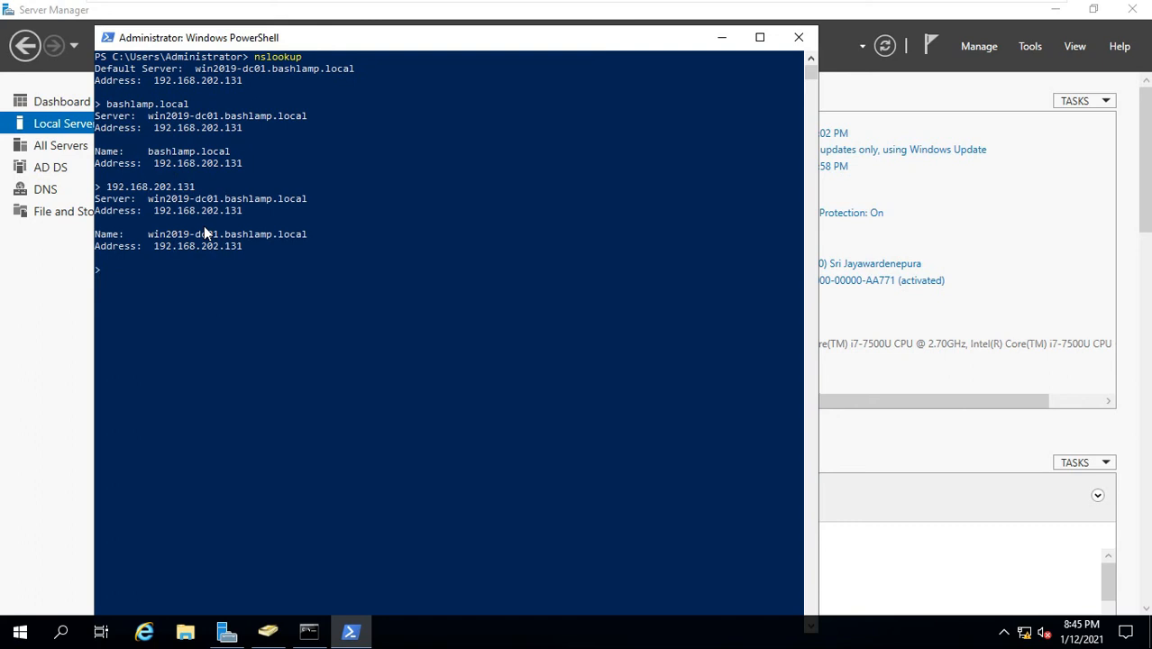
drag(126, 234, 325, 234)
click(798, 37)
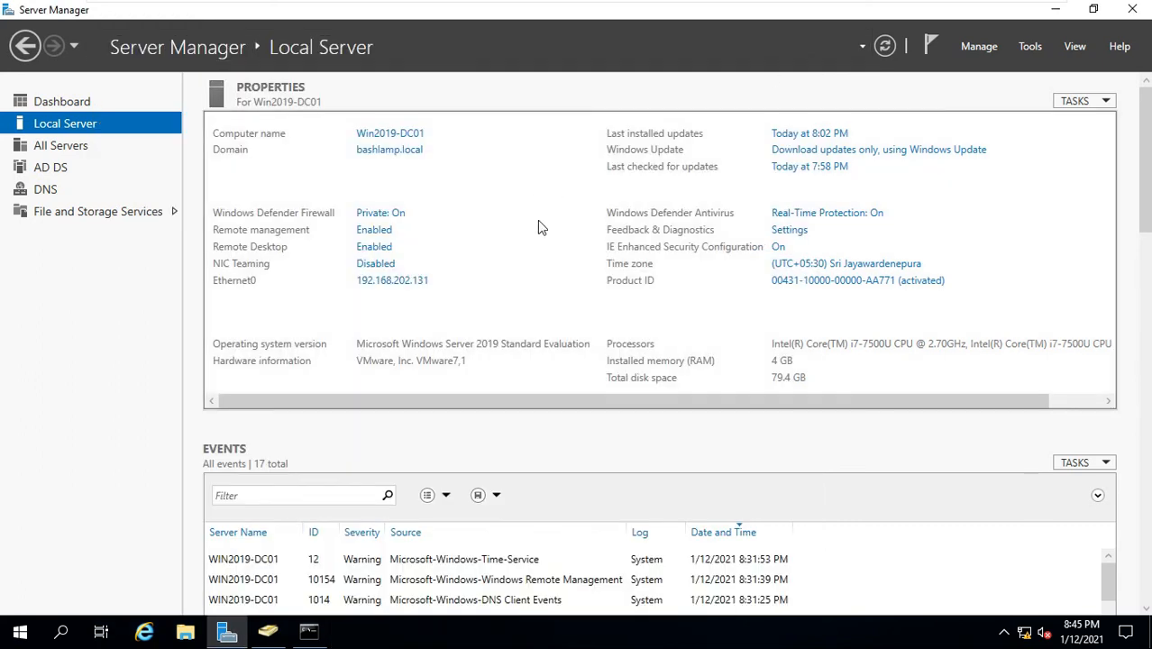